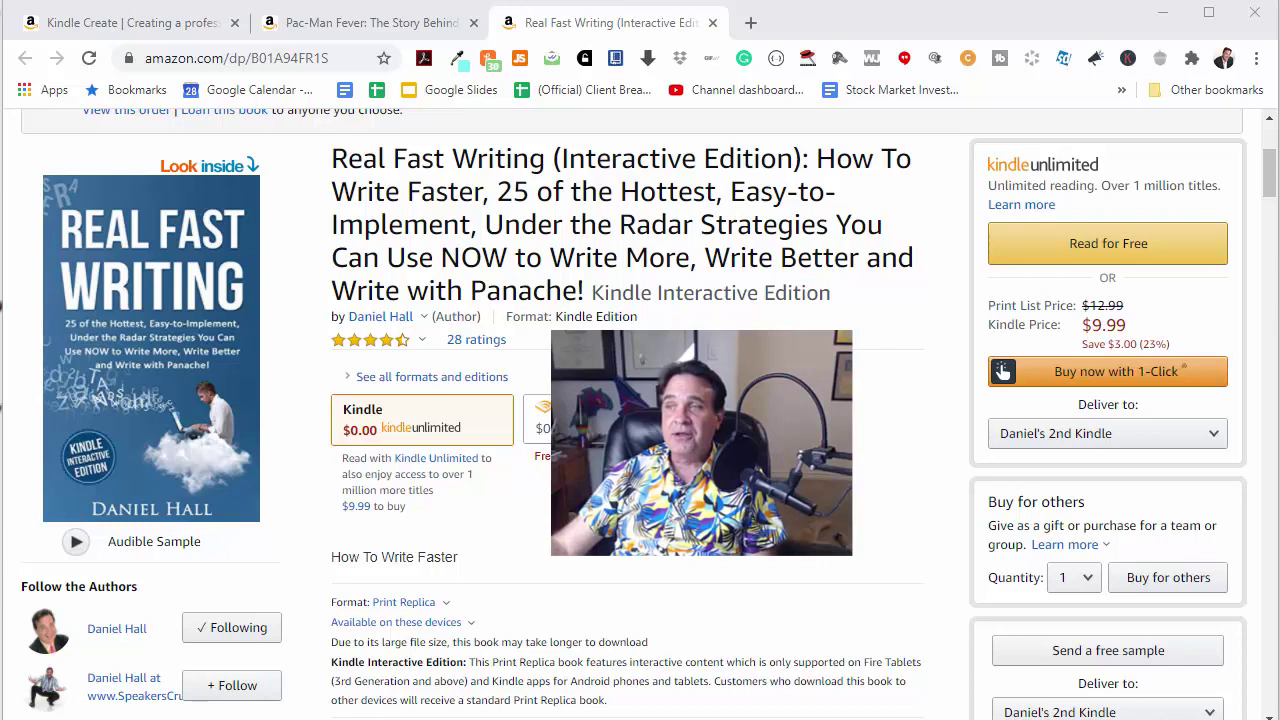
- Highlight 'Kindle Interactive Edition' beside the Real Fast Writing title on the Amazon listing
left_click_drag(855, 298, 592, 294)
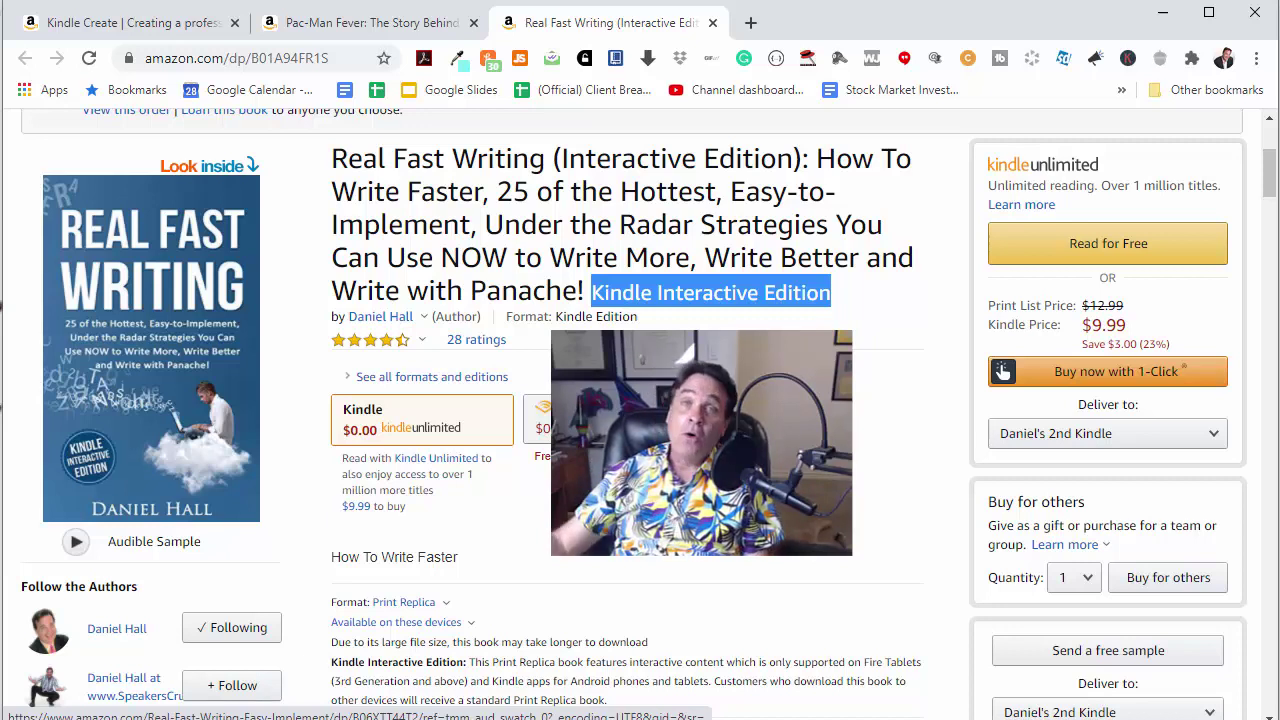
- Switch to the Pac-Man Fever Kindle page on Amazon, priced at $4.99
left_click(386, 33)
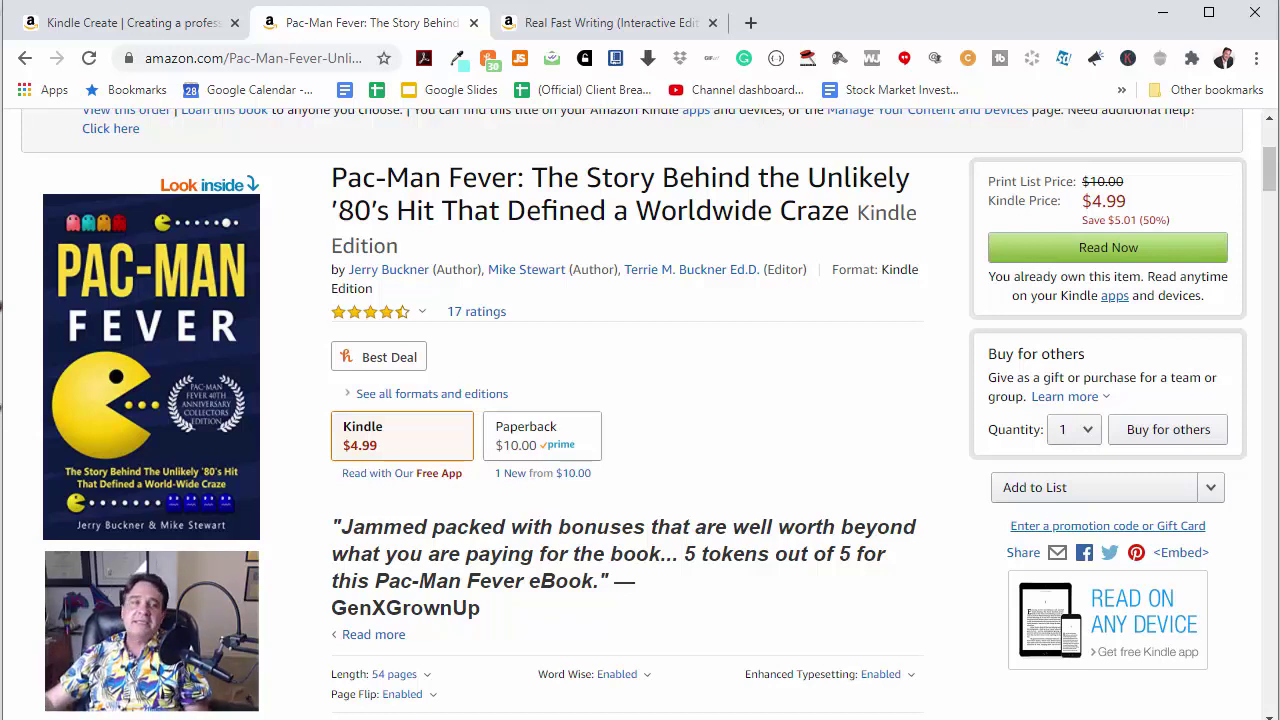
- Show Amazon's Kindle Create download page for PC and Mac
left_click(137, 30)
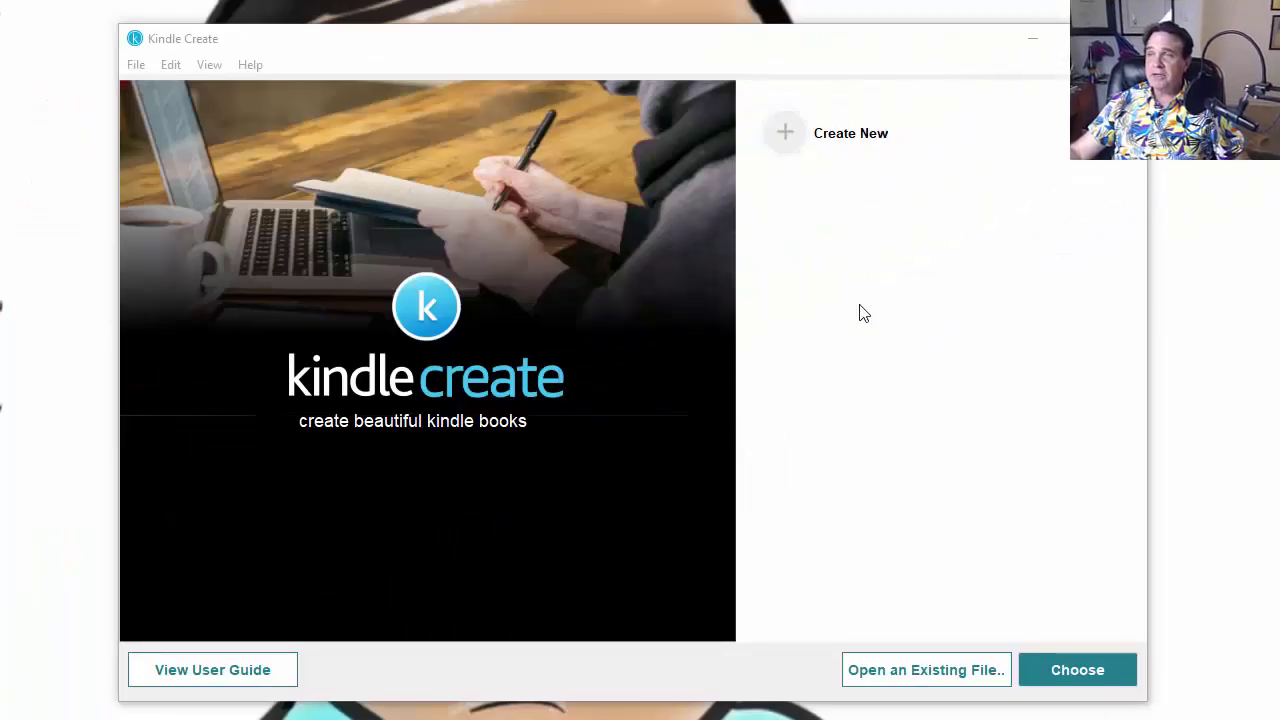
- Start a new Kindle Create book using the Print Replica format for PDFs
left_click(798, 134)
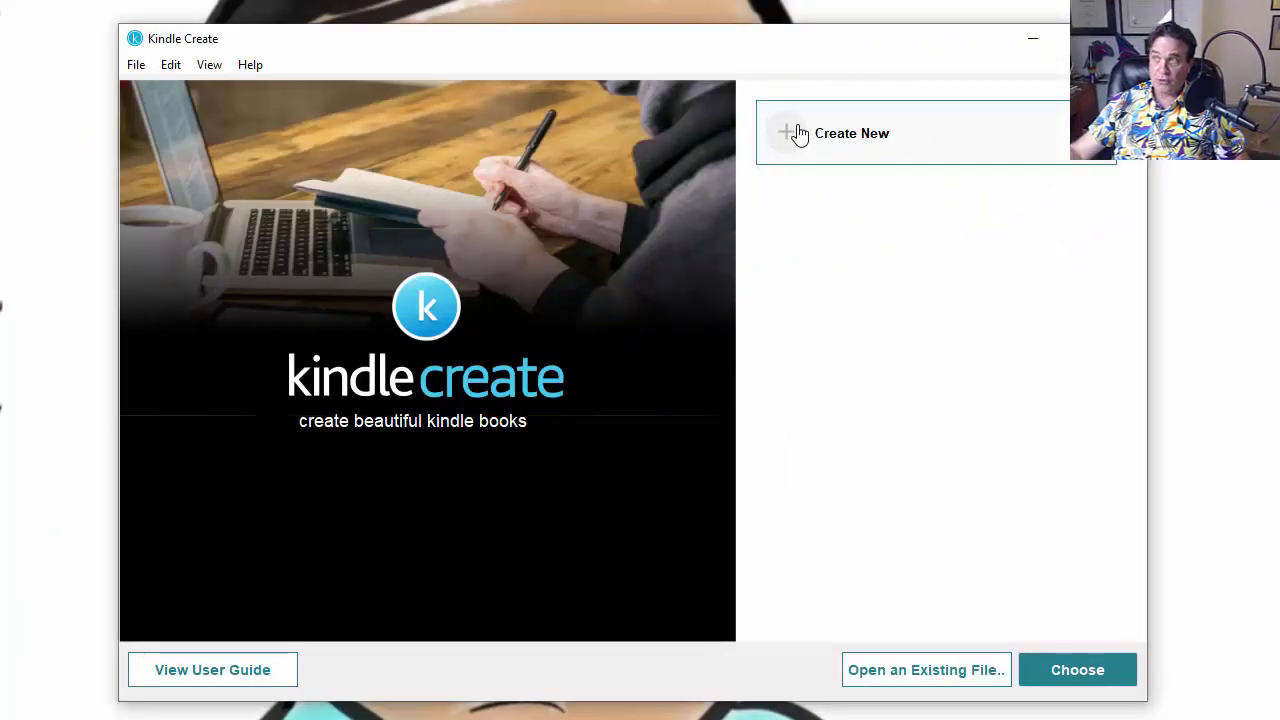
left_click(1099, 677)
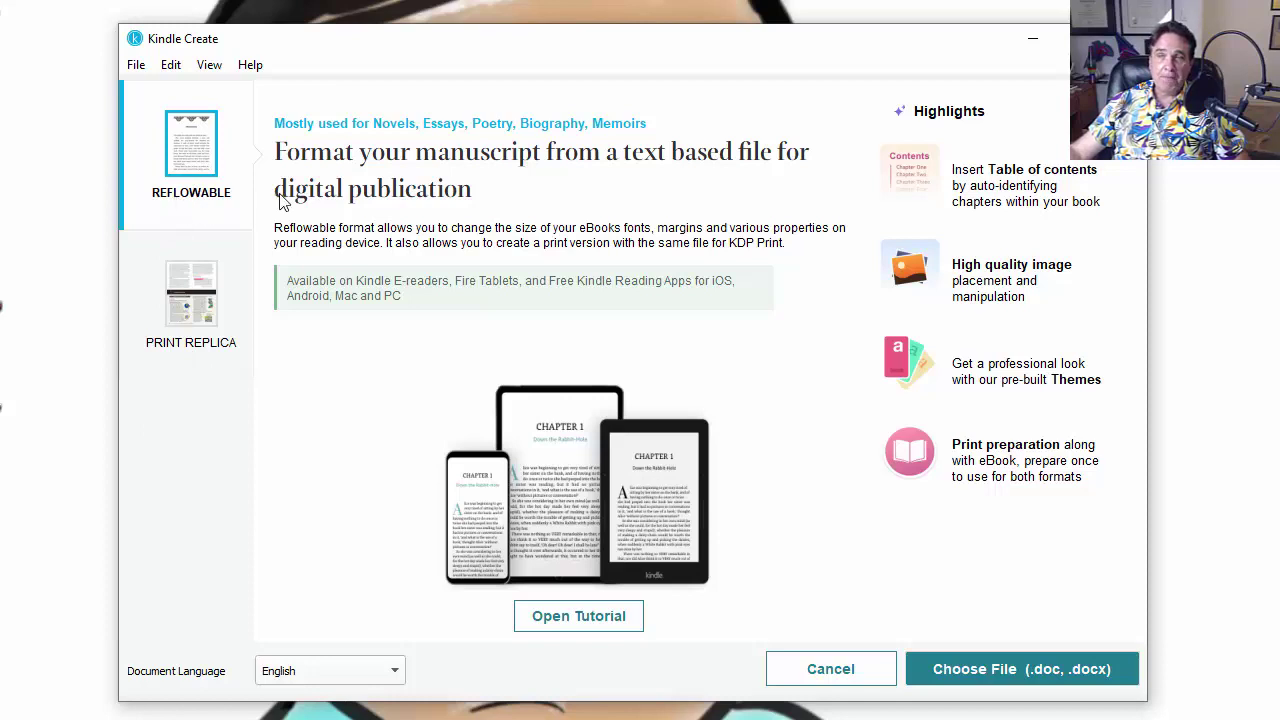
left_click(204, 327)
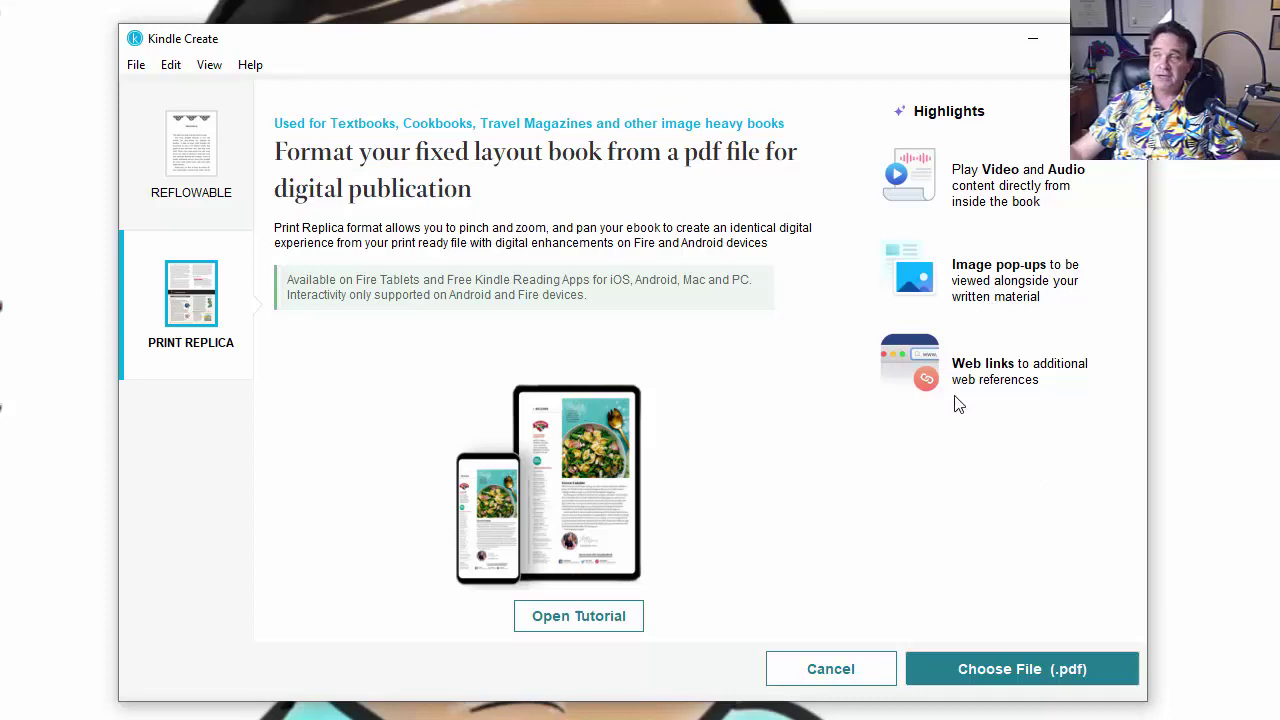
- Import Kindle Create Video Demo.pdf as a one-page Print Replica project
left_click(998, 670)
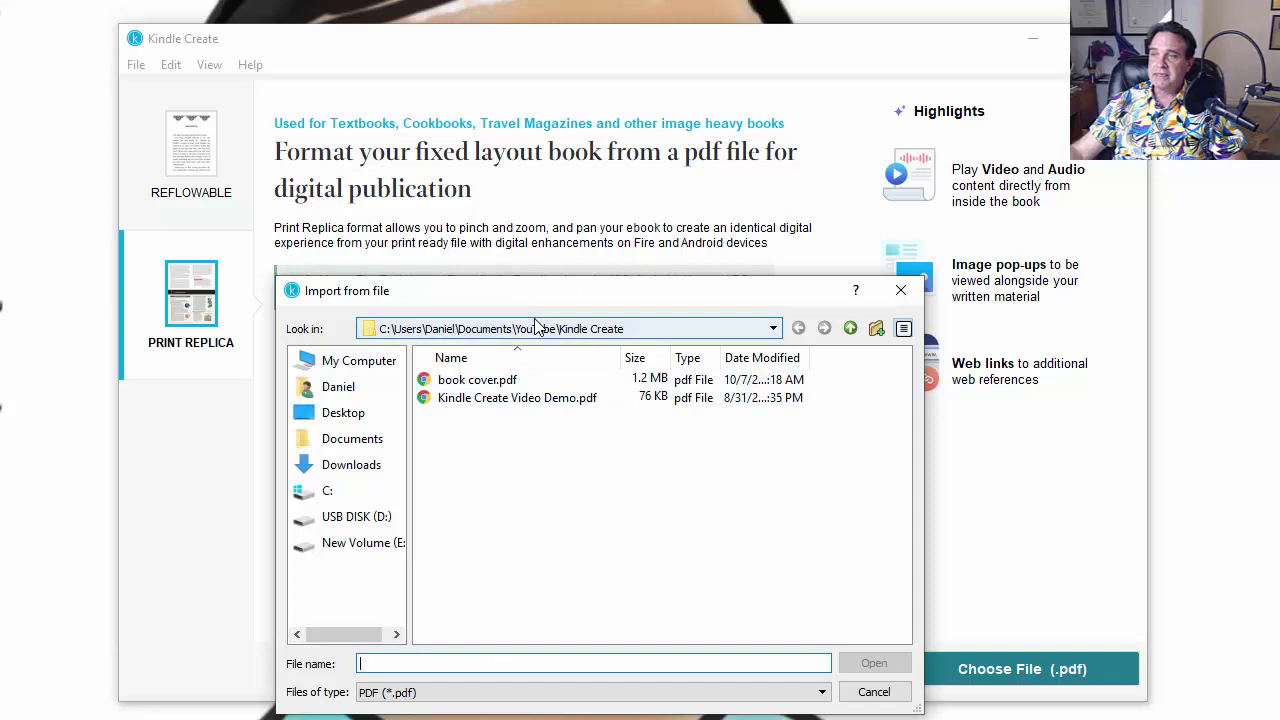
left_click_drag(553, 303, 513, 244)
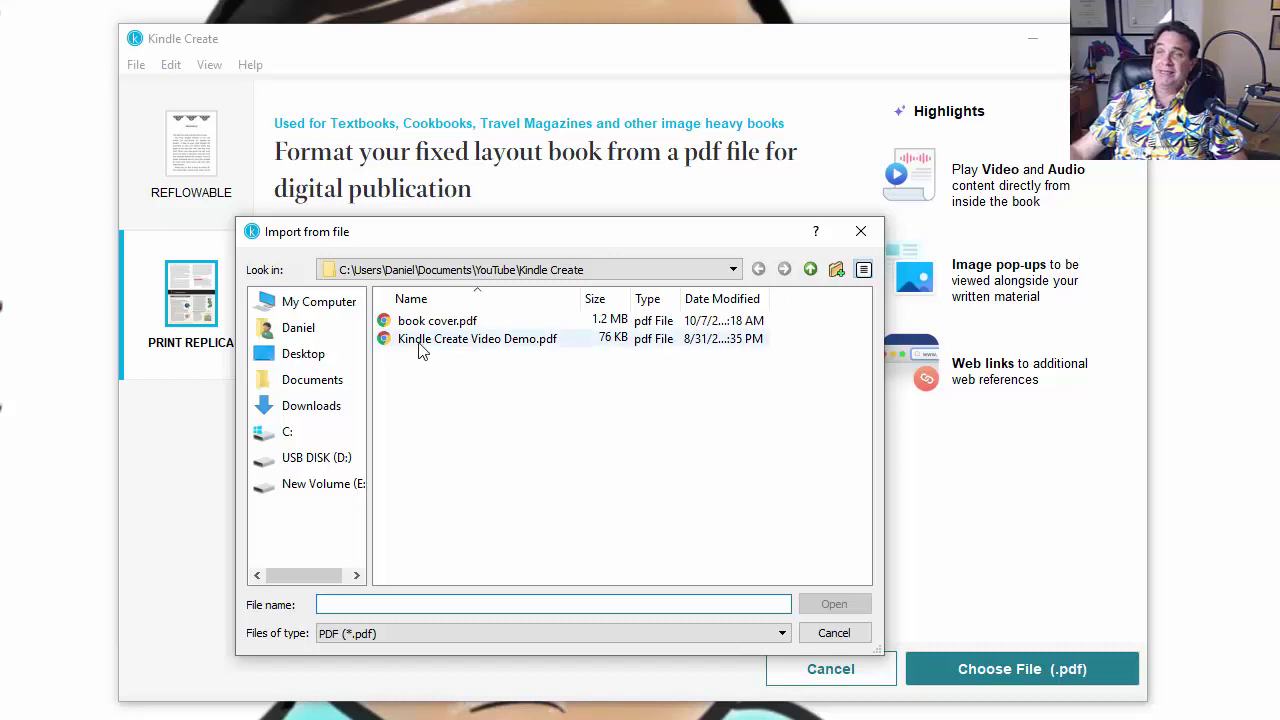
left_click(491, 342)
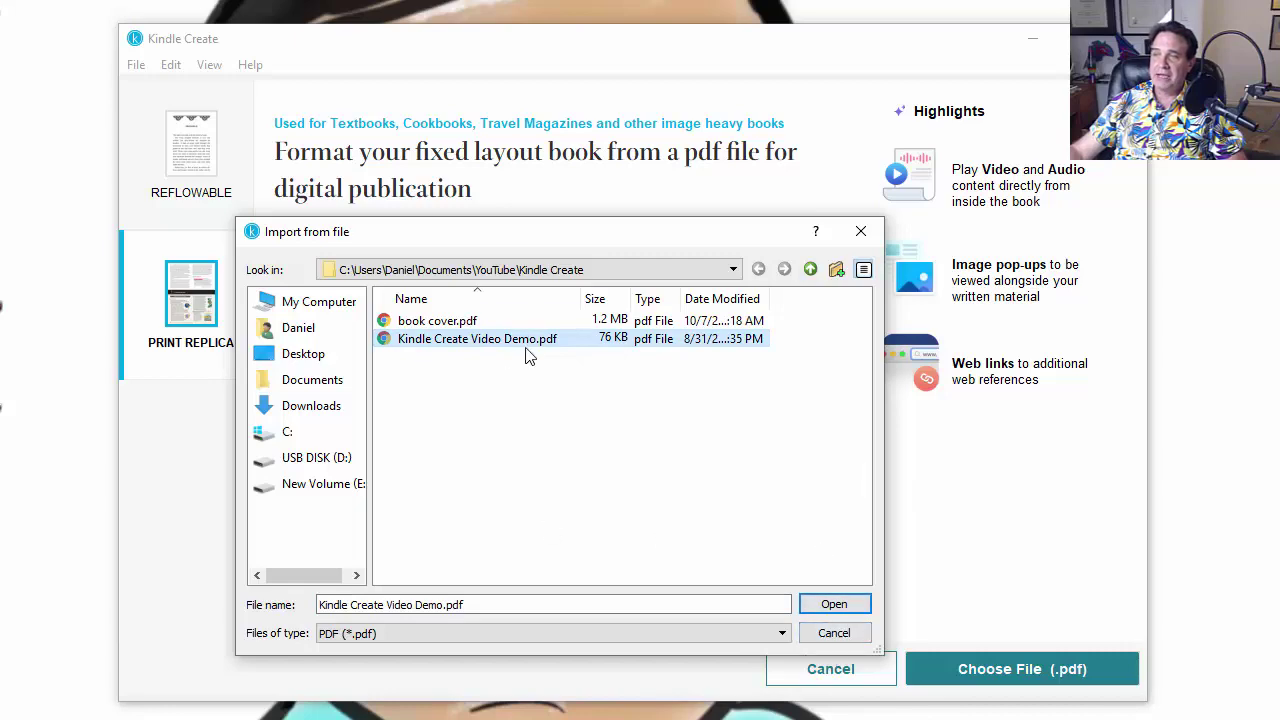
left_click(828, 604)
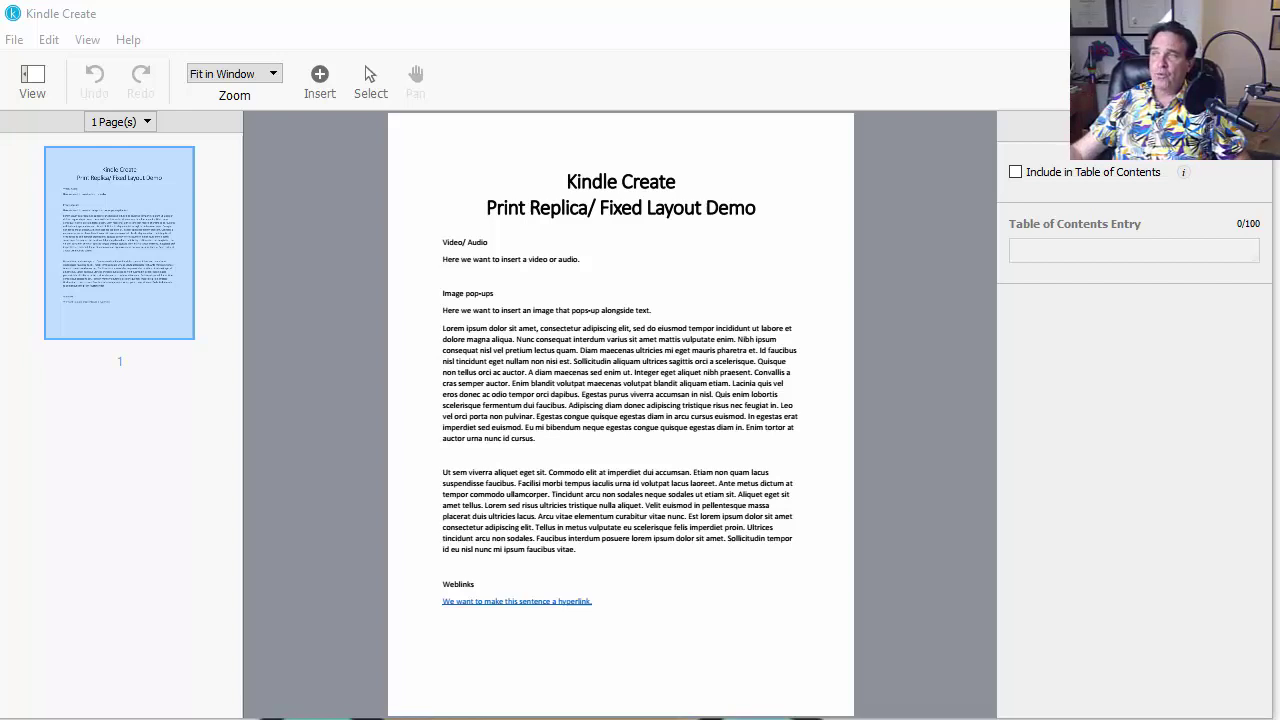
- Zoom the page to 125% and insert PMF-final.mp4 as a movie from file
left_click(273, 75)
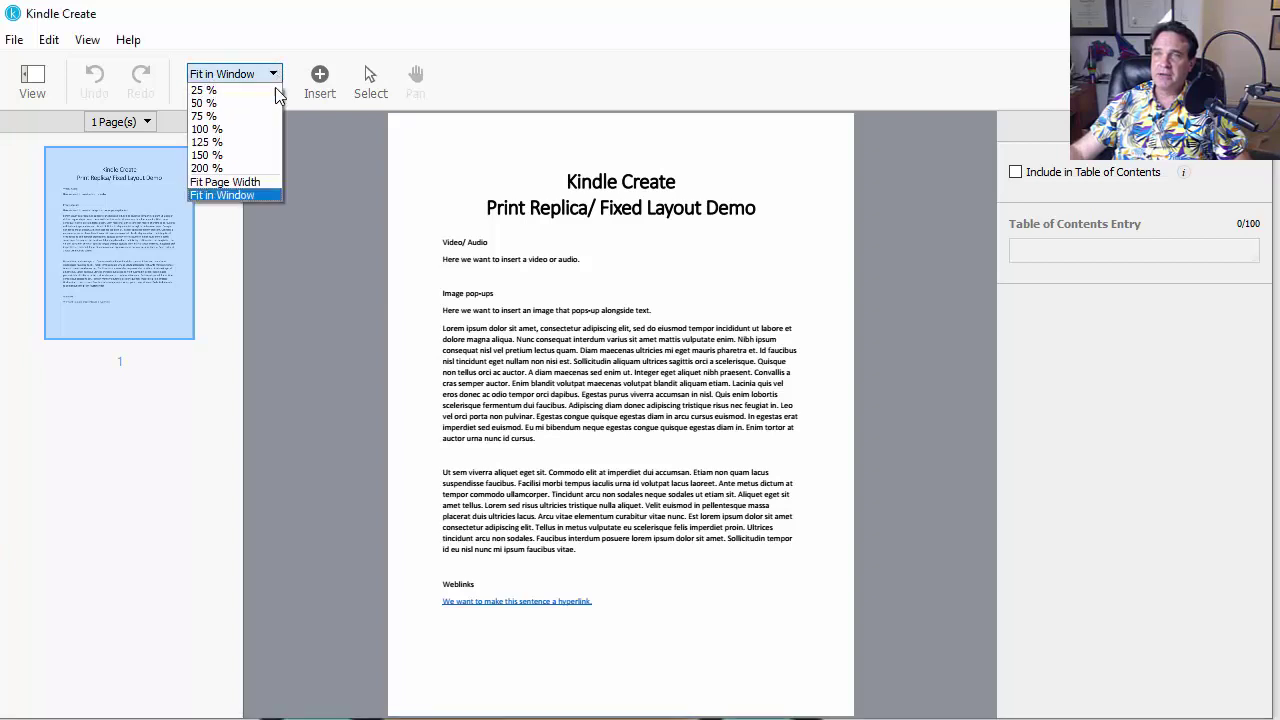
left_click(210, 142)
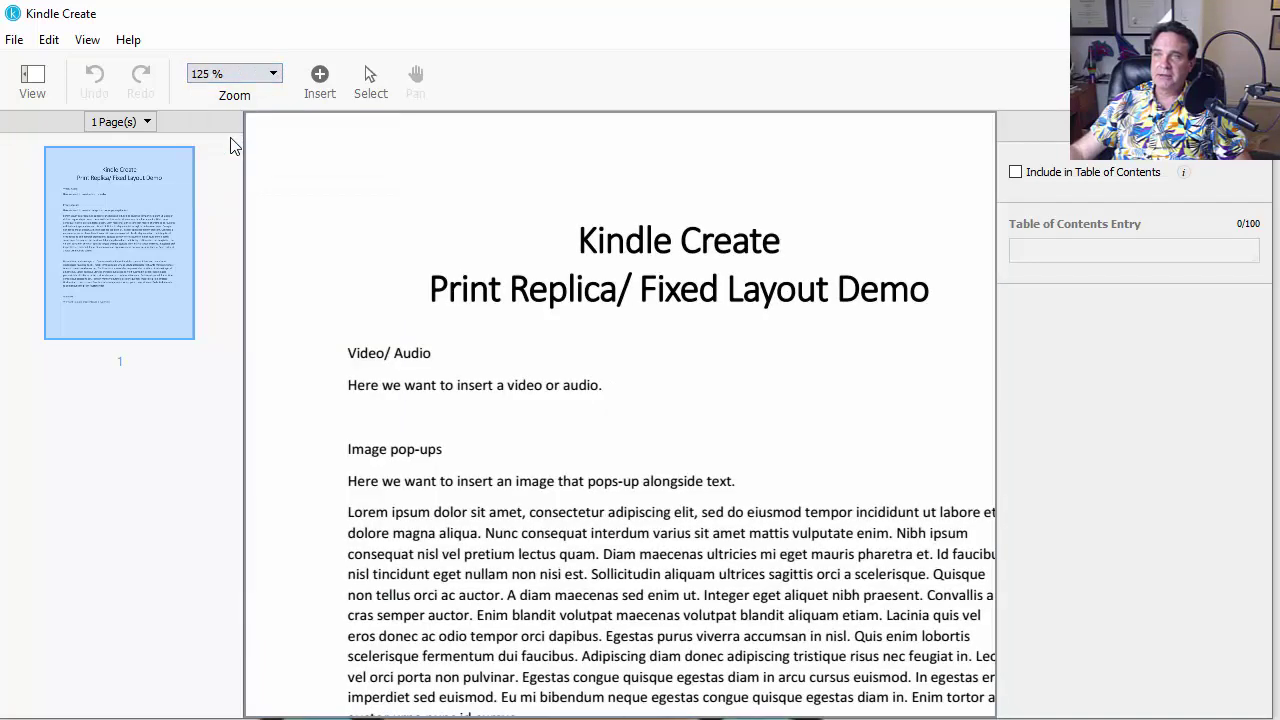
left_click(320, 80)
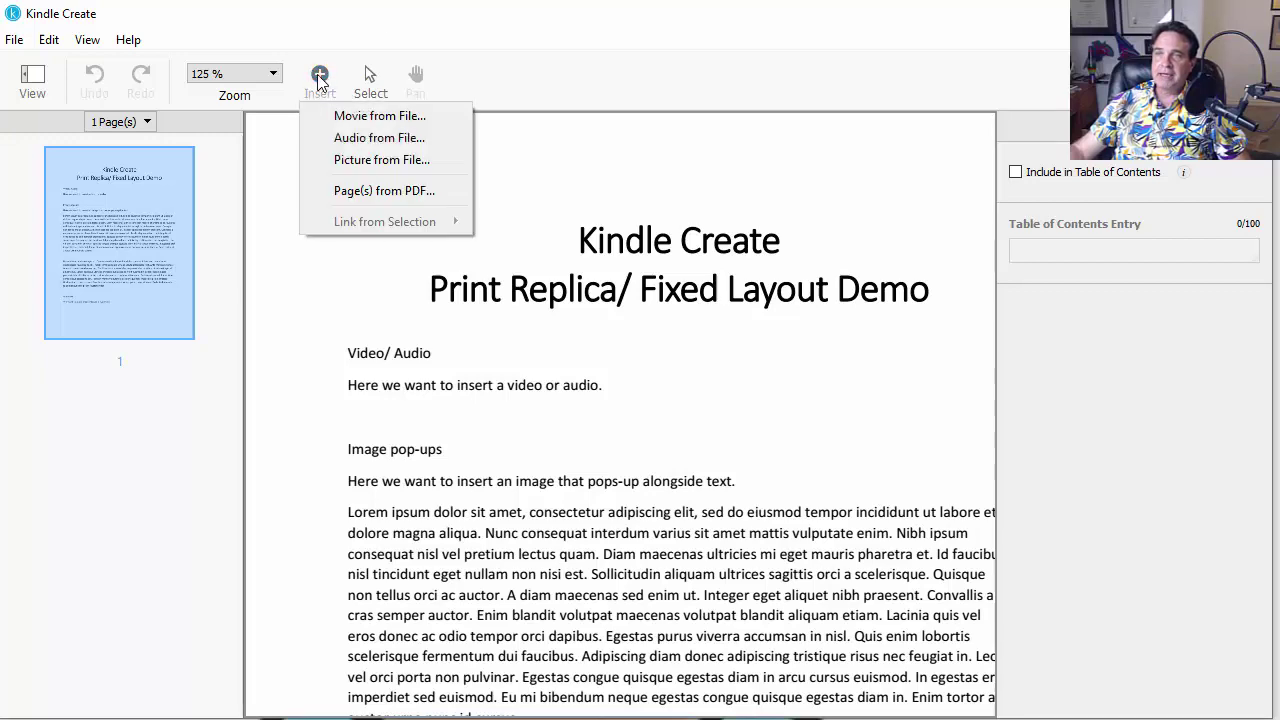
left_click(380, 116)
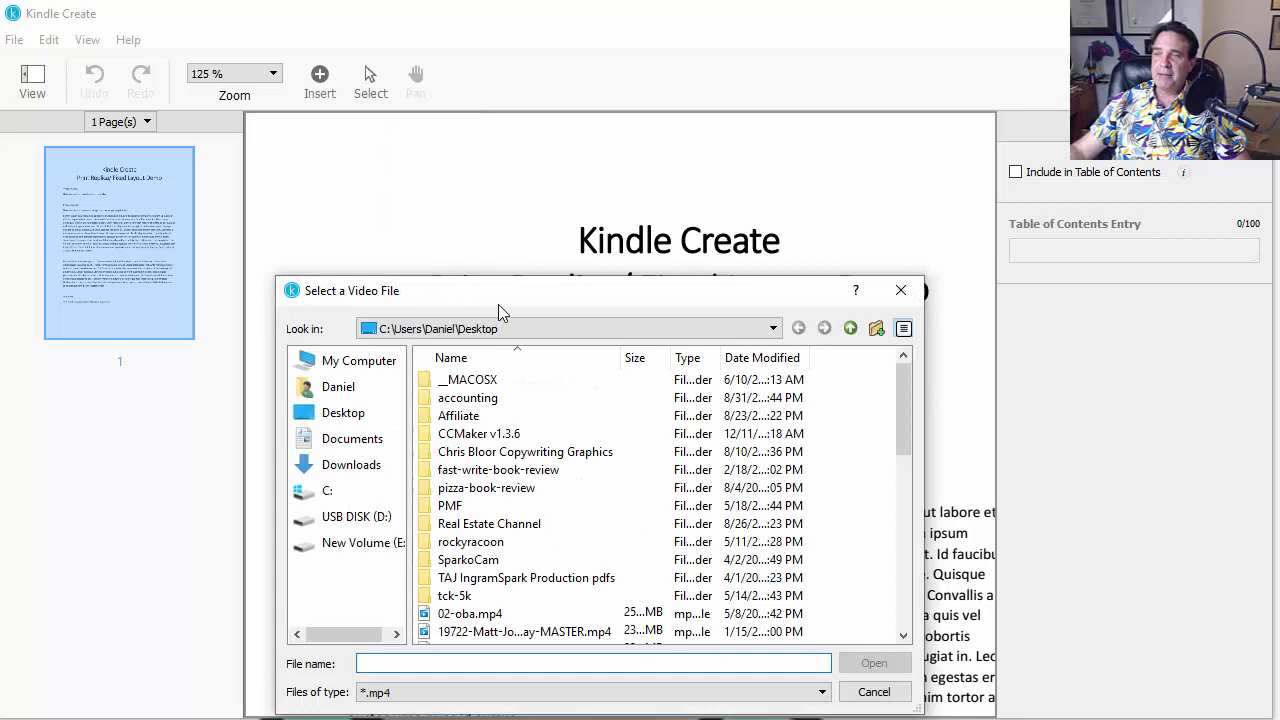
left_click_drag(498, 304, 458, 184)
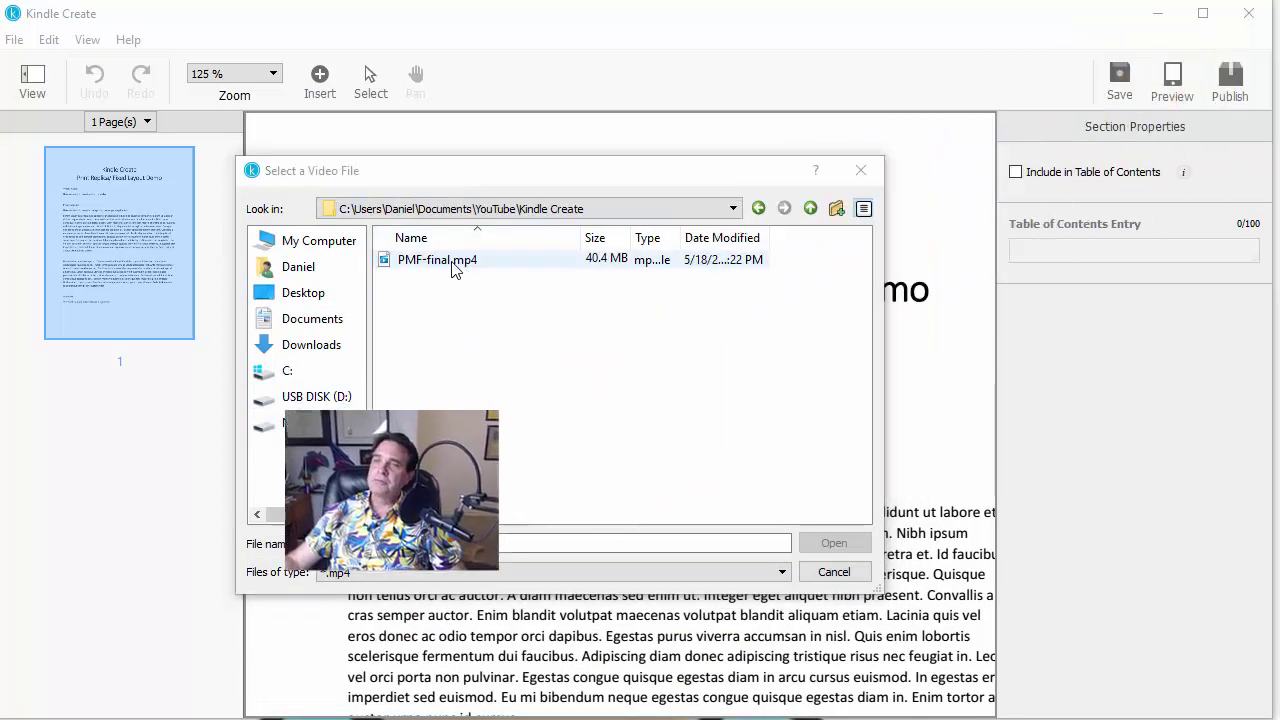
left_click(468, 262)
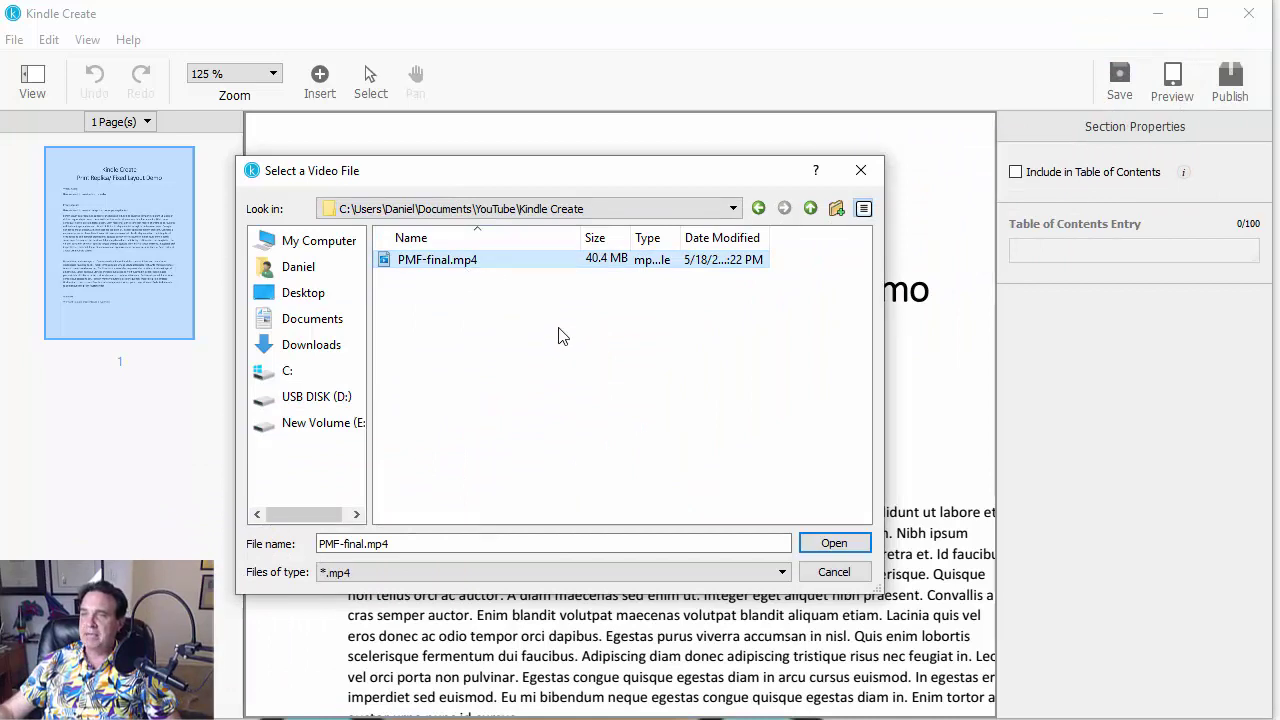
left_click(836, 555)
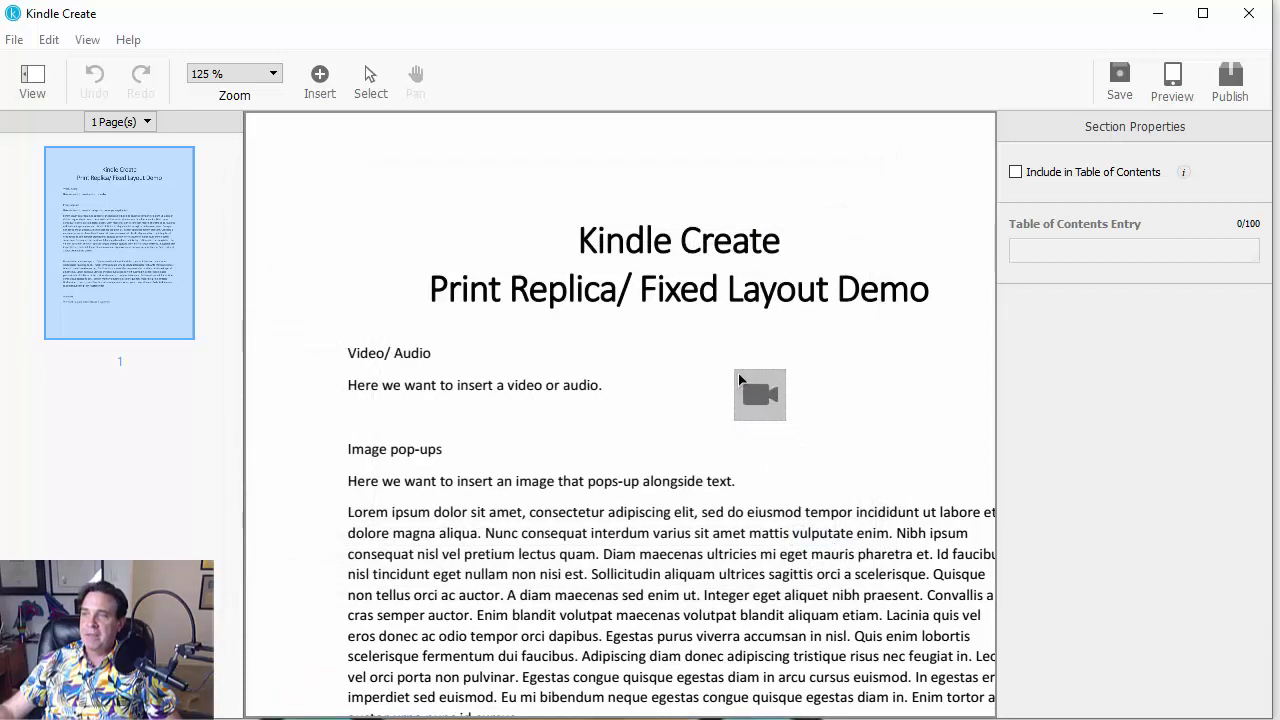
- Drag the PMF-final.mp4 placeholder to sit directly after the video-or-audio sentence
left_click_drag(740, 377, 621, 382)
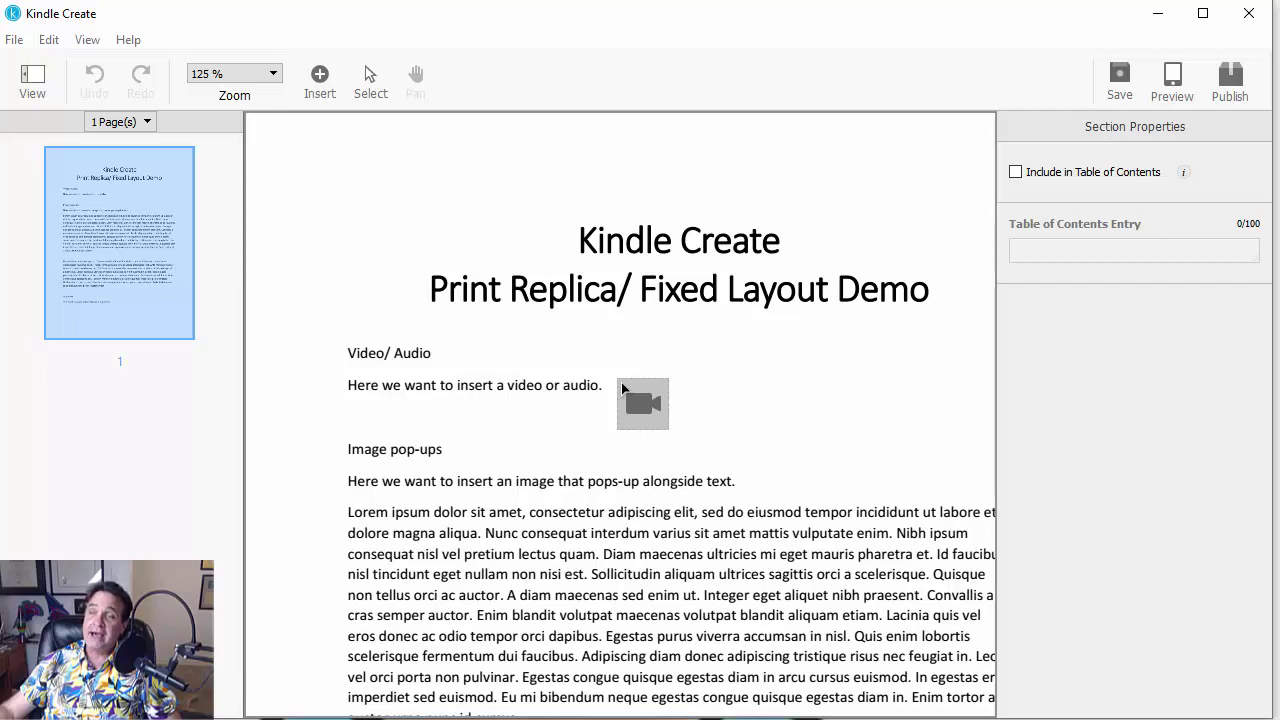
left_click(621, 382)
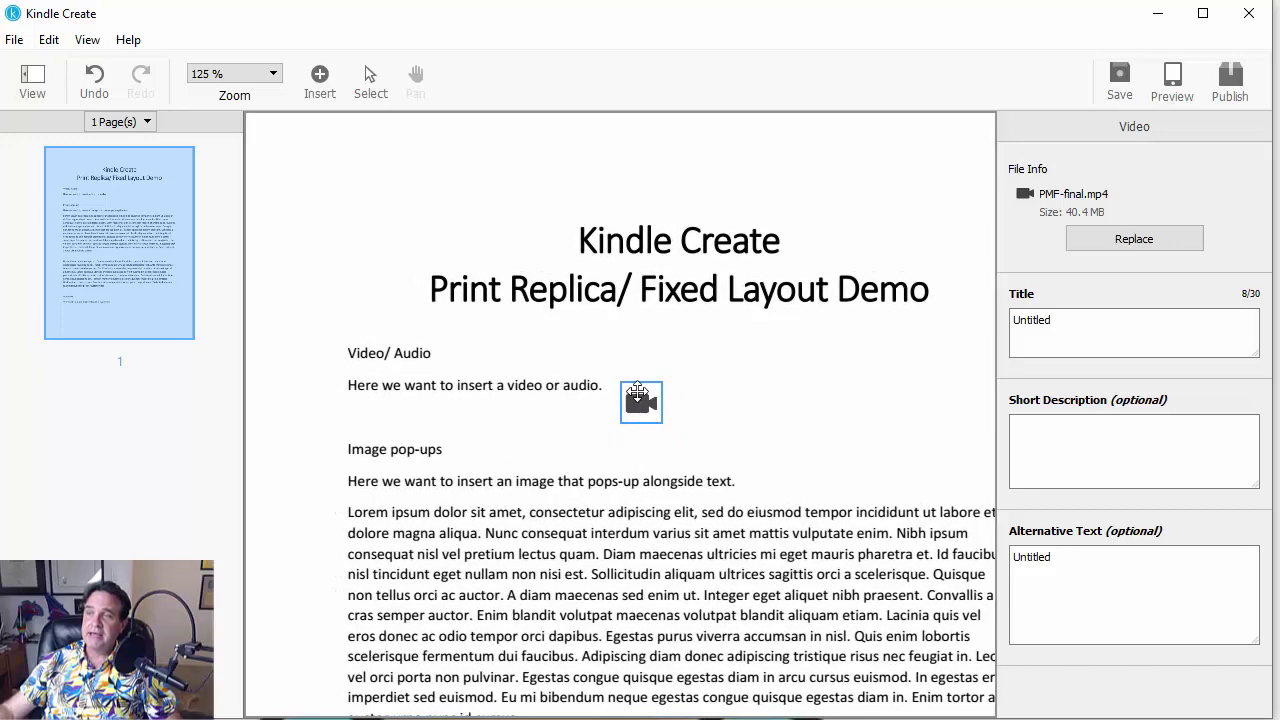
mouse_move(637, 390)
left_mouse_down()
mouse_move(520, 450)
mouse_move(629, 383)
mouse_move(642, 388)
mouse_move(630, 397)
mouse_move(654, 403)
mouse_move(645, 388)
left_mouse_up()
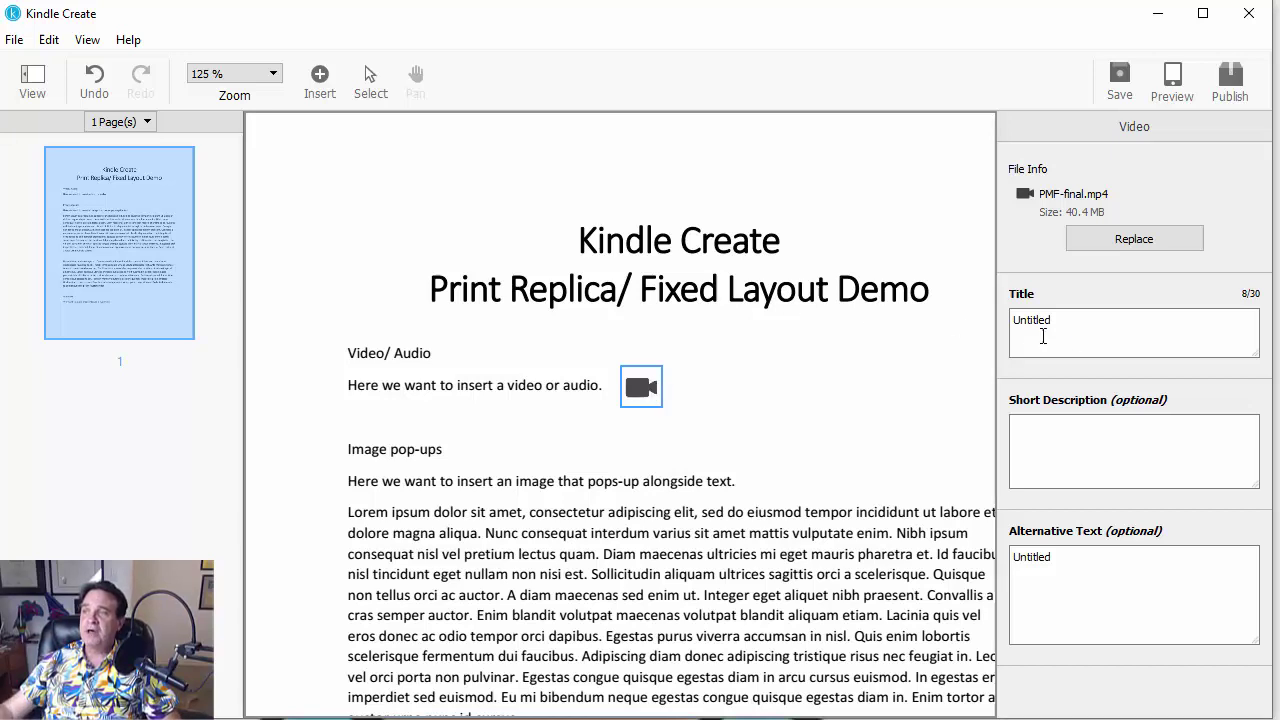
- Title the video 'Pac Man Fever 40th Anniversary' with description 'We got the band back together.'
left_click(1065, 319)
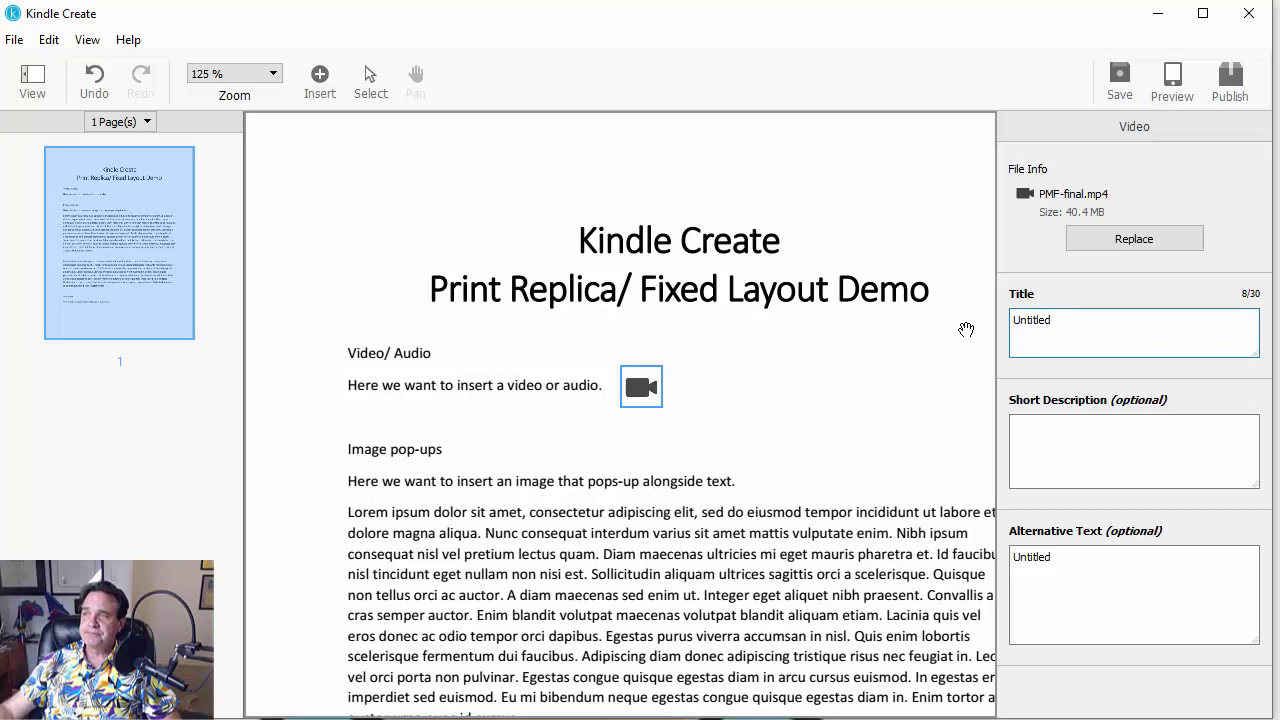
mouse_move(1058, 320)
left_mouse_down()
mouse_move(1032, 322)
mouse_move(1057, 337)
left_mouse_up()
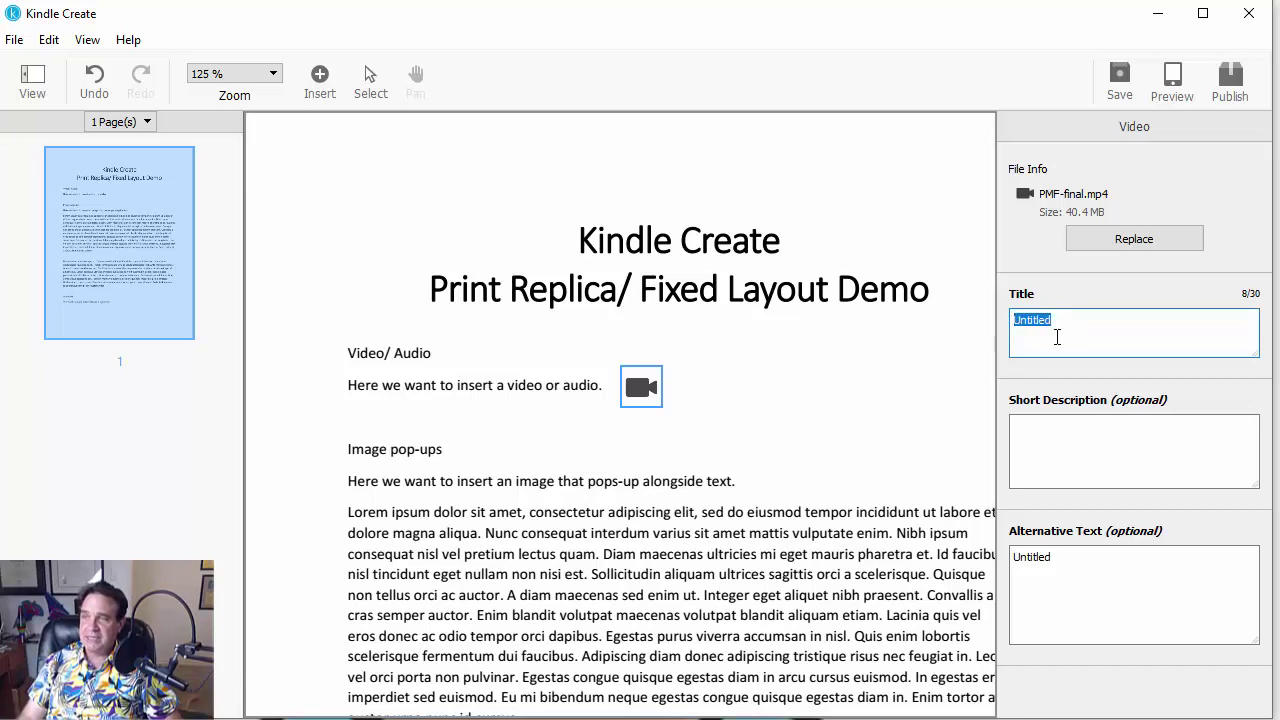
type("Pa")
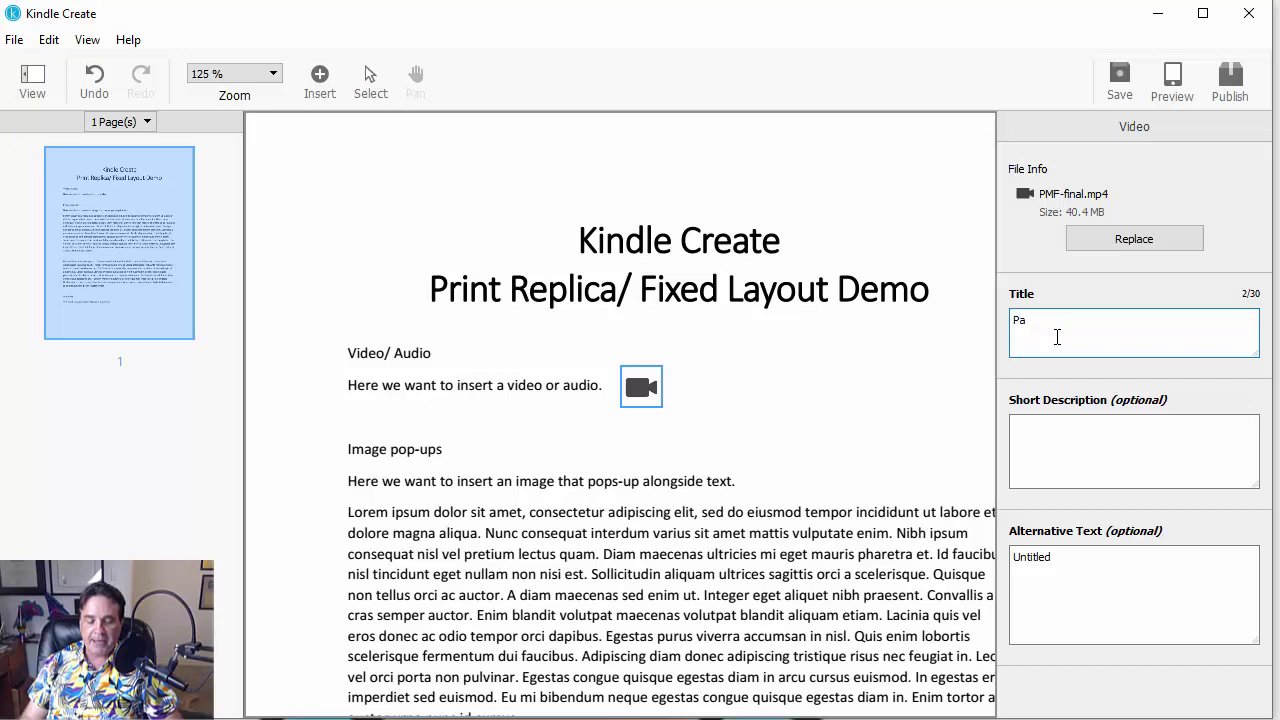
type("c Man Fever 40t")
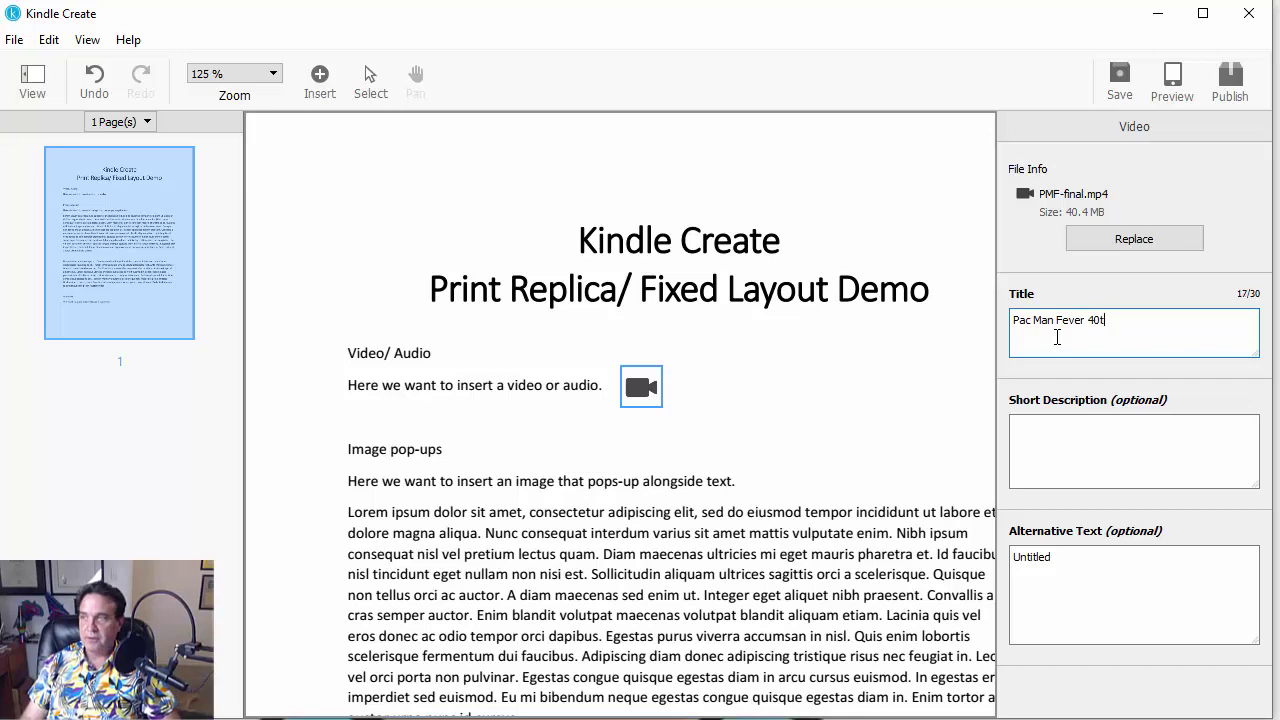
type("h Anniver")
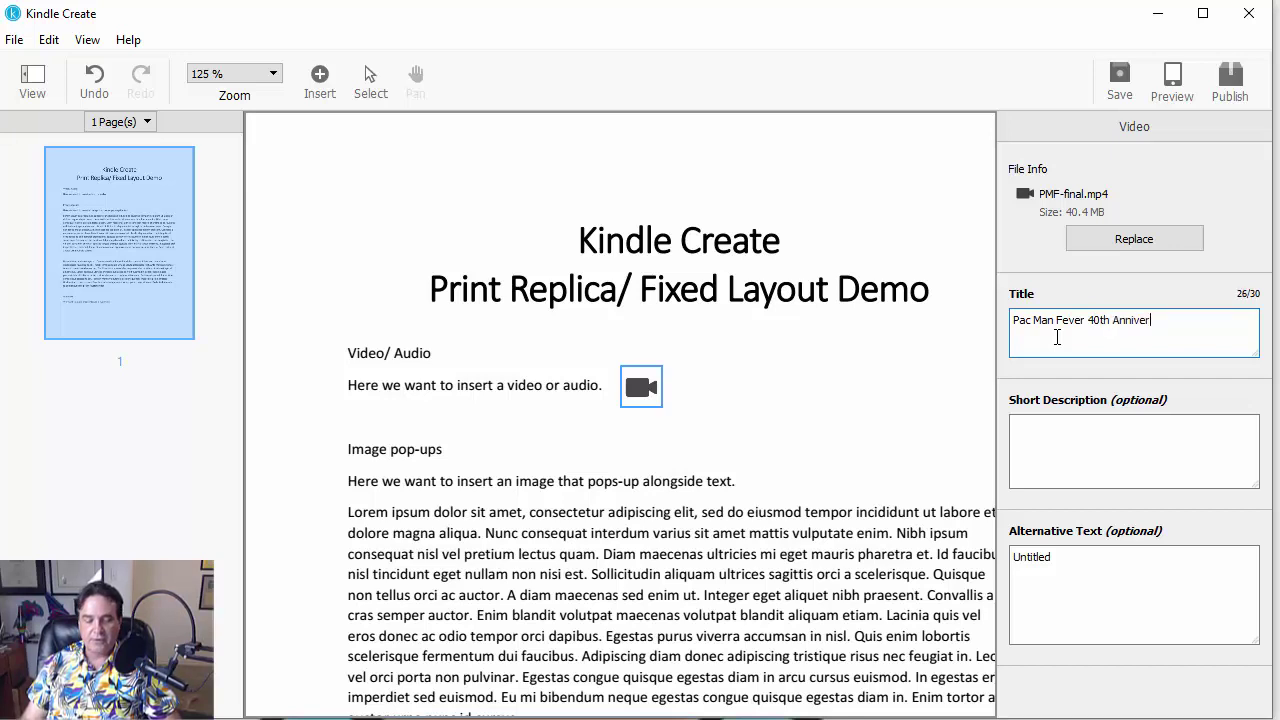
type("sary")
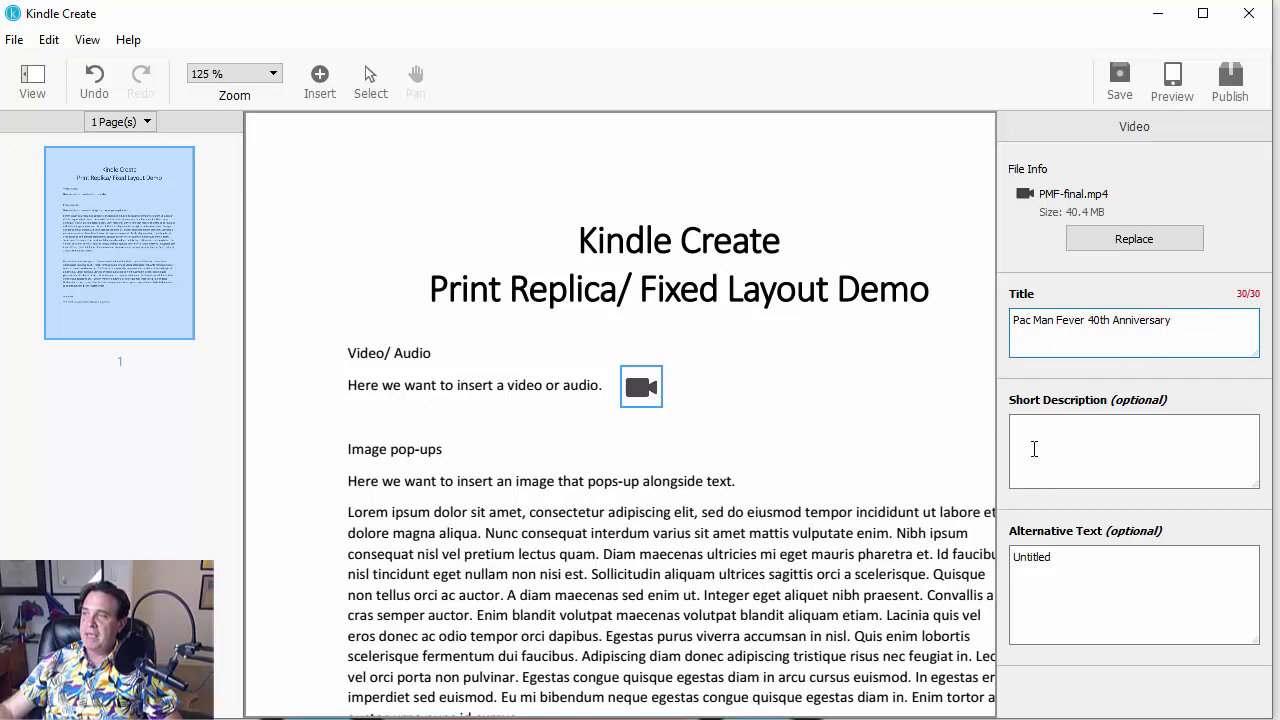
left_click(1038, 434)
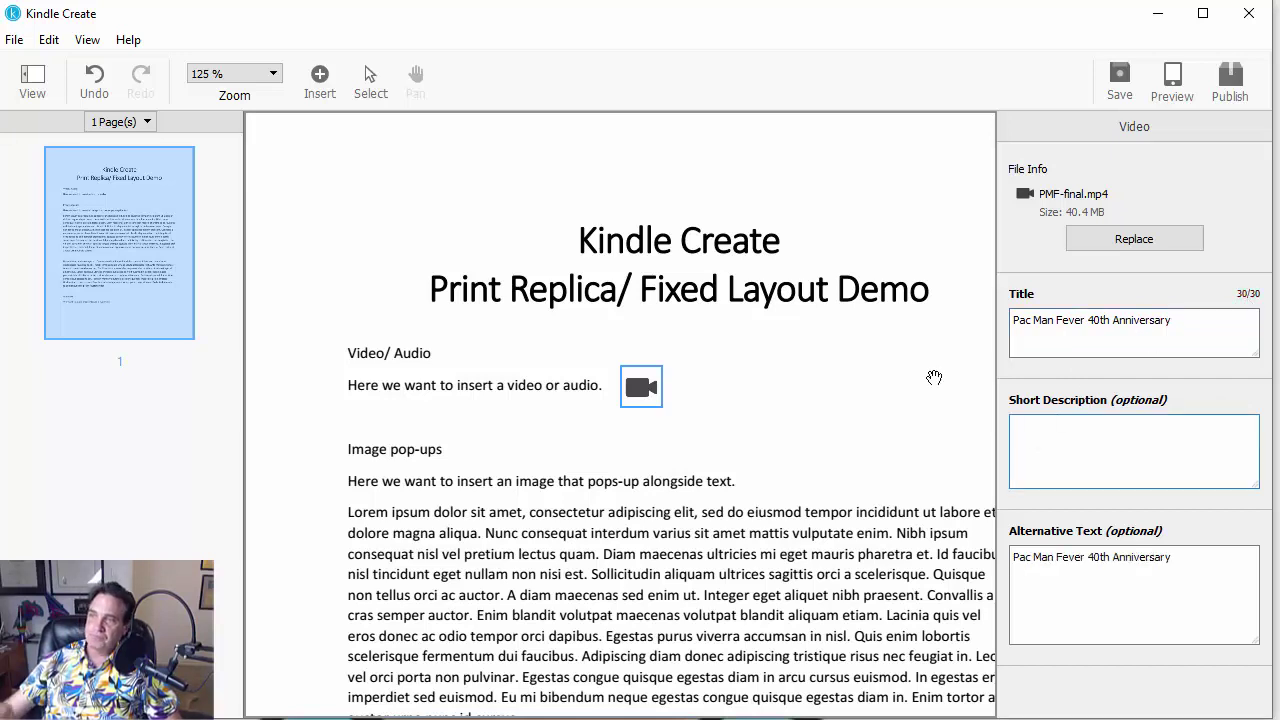
type("We got")
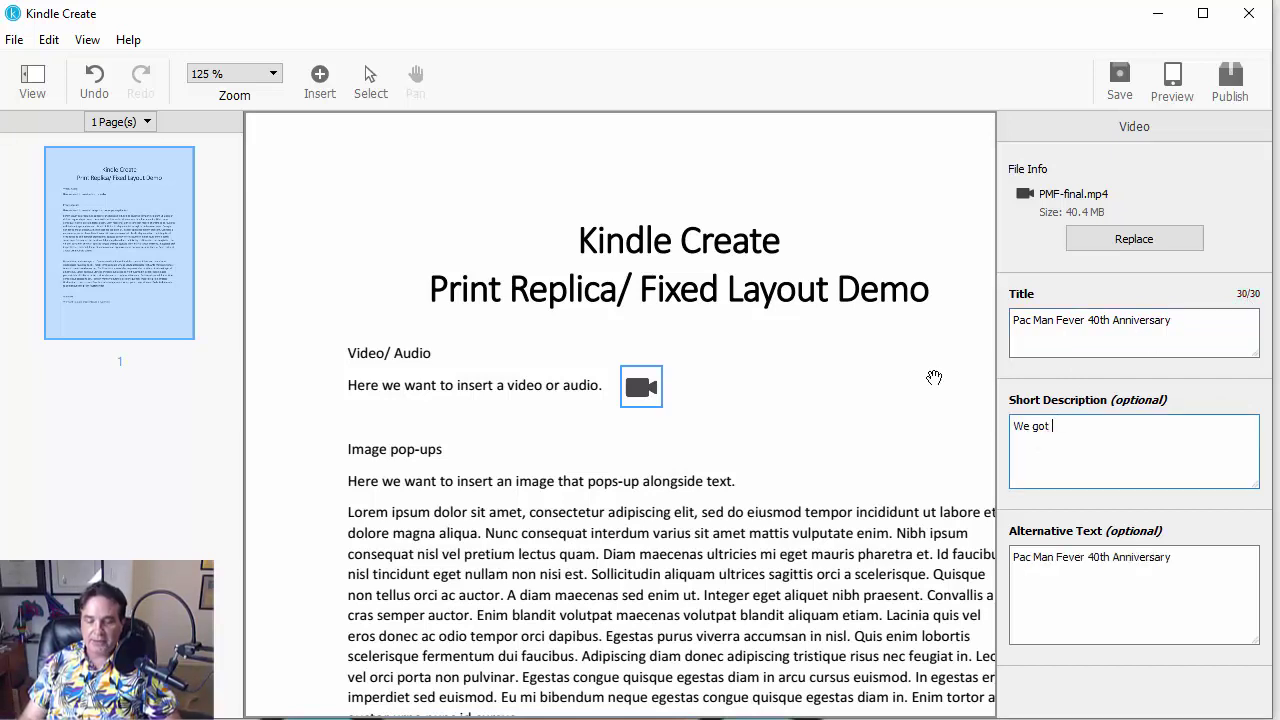
type(" the ba")
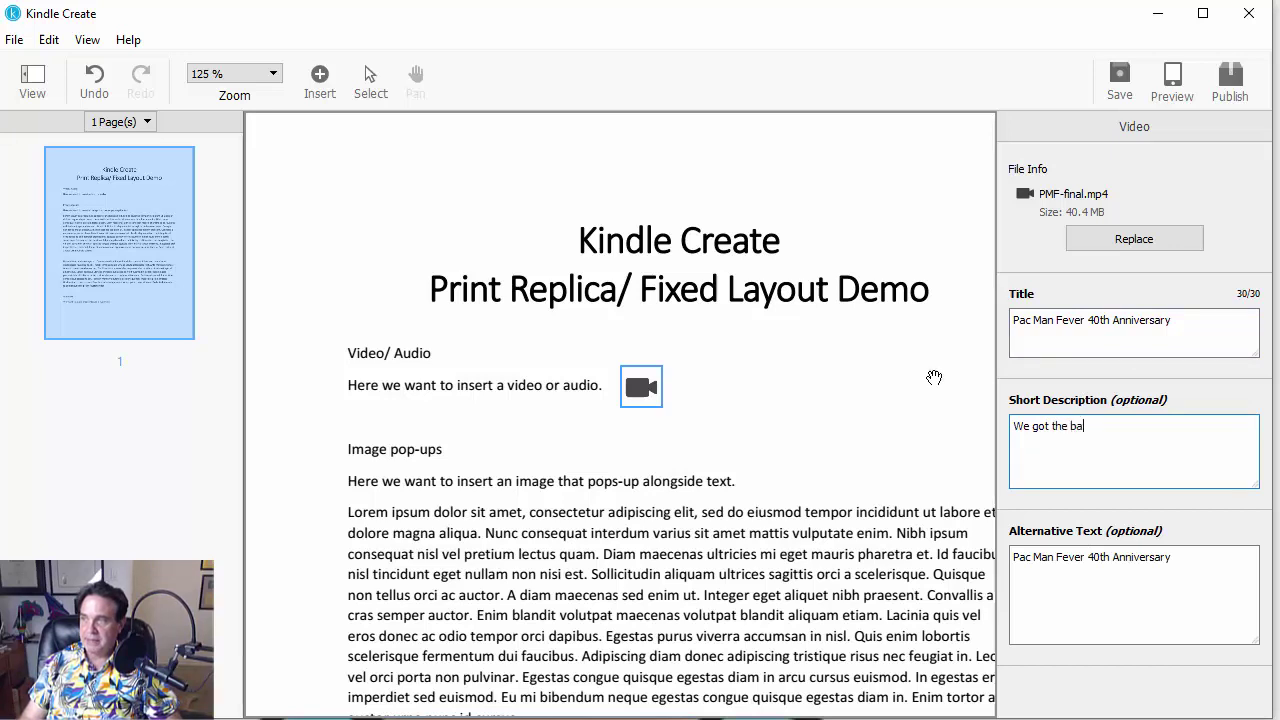
type("nd ba")
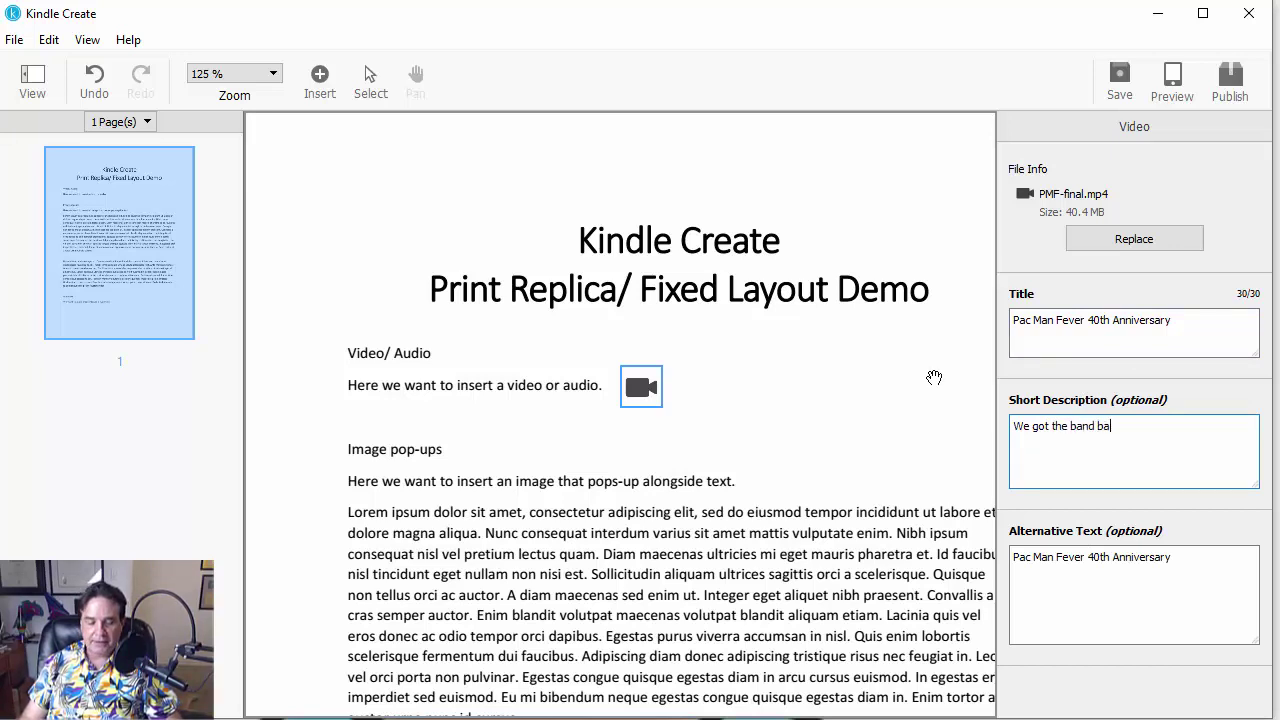
type("ck to")
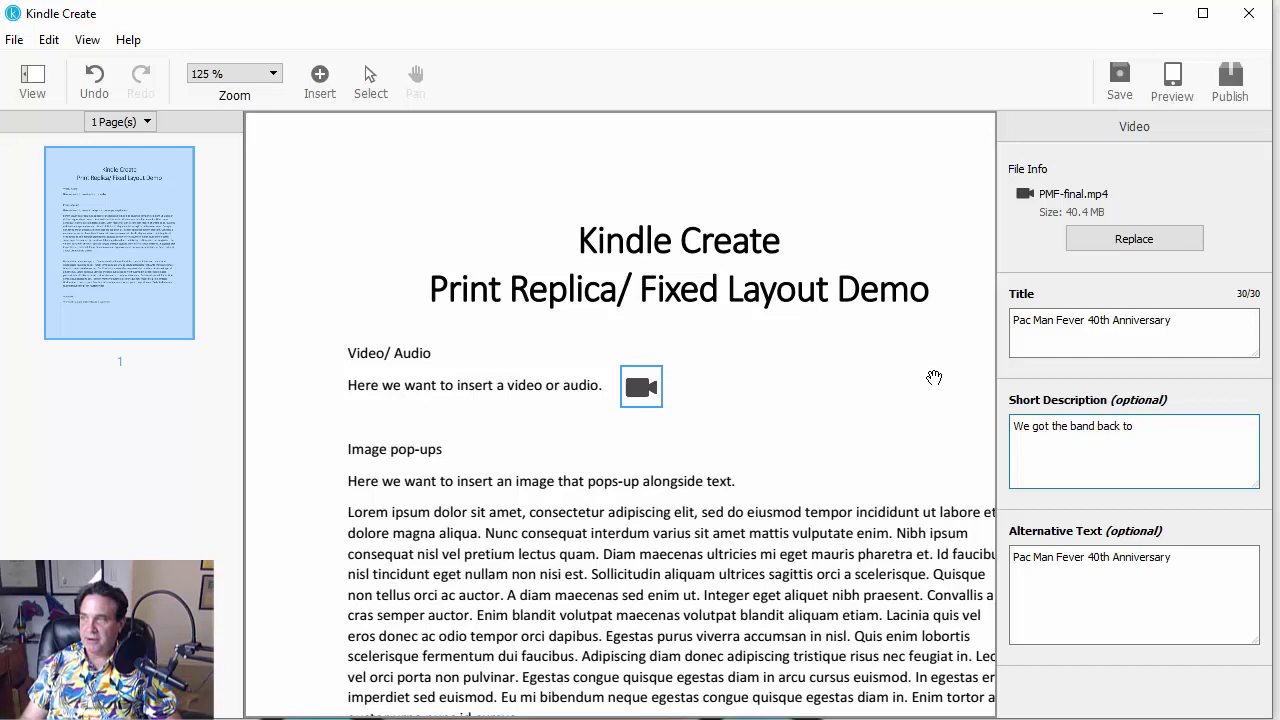
type("gether")
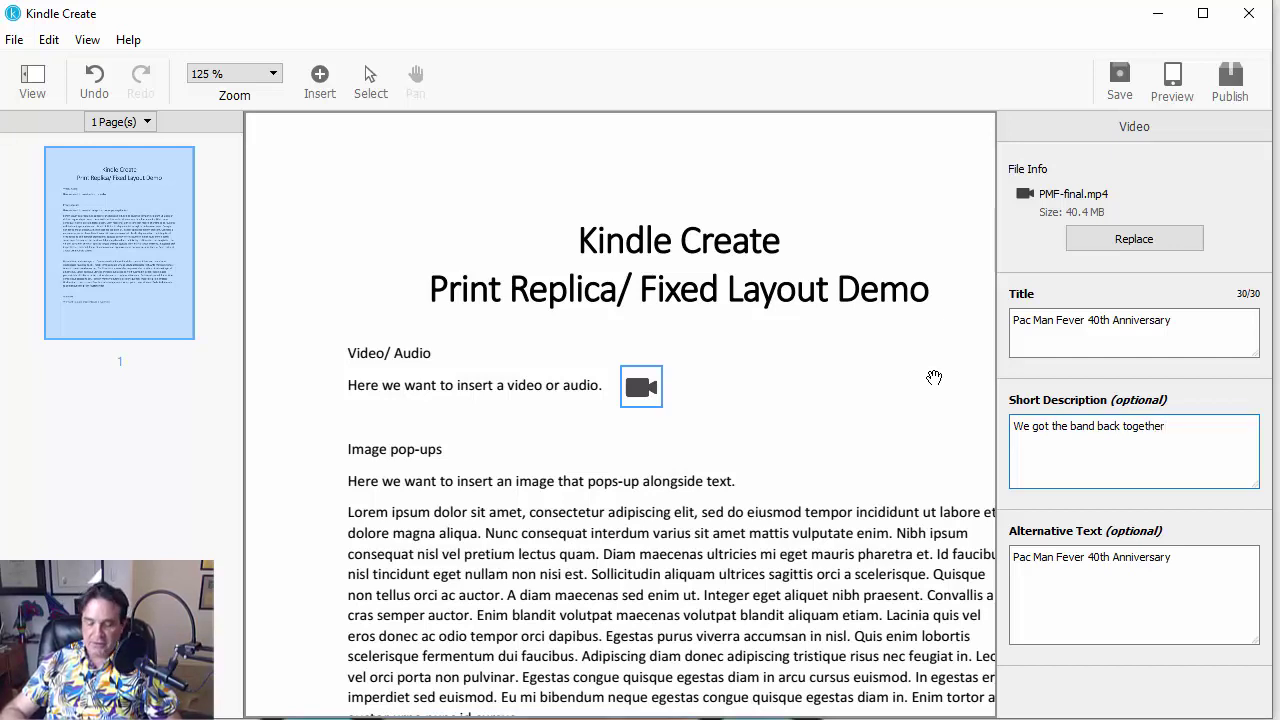
type(".")
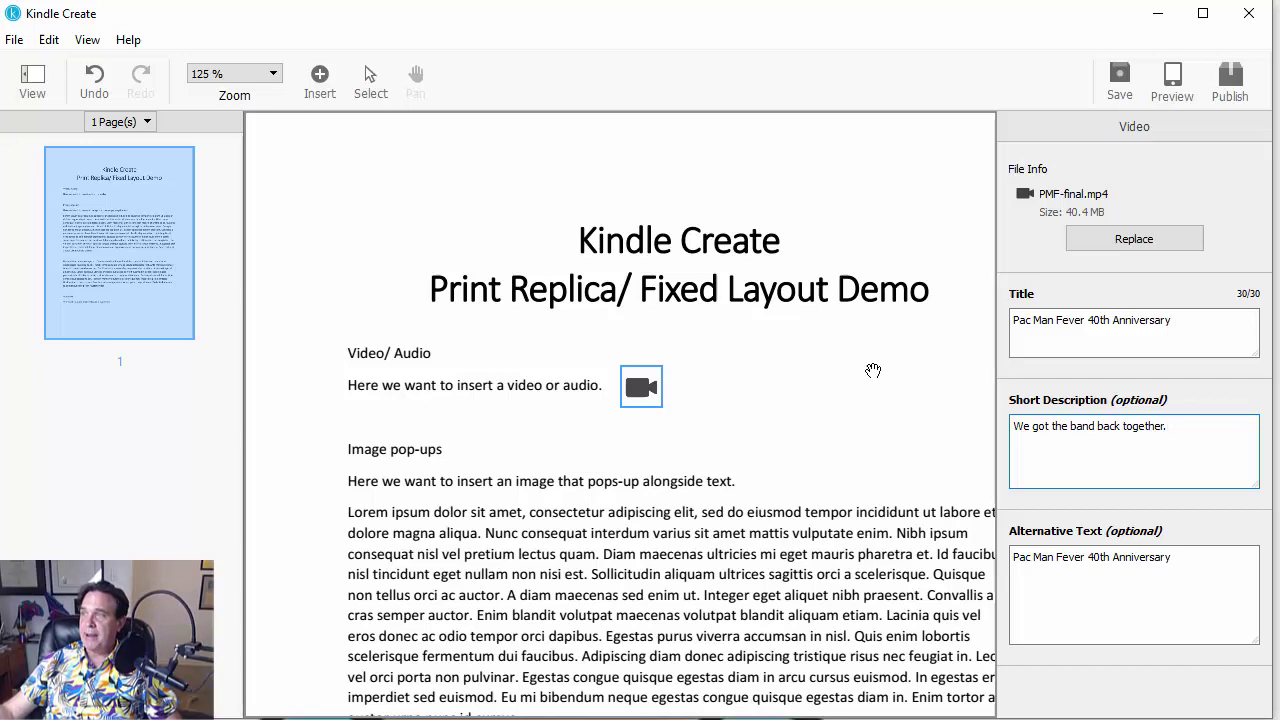
left_click(846, 409)
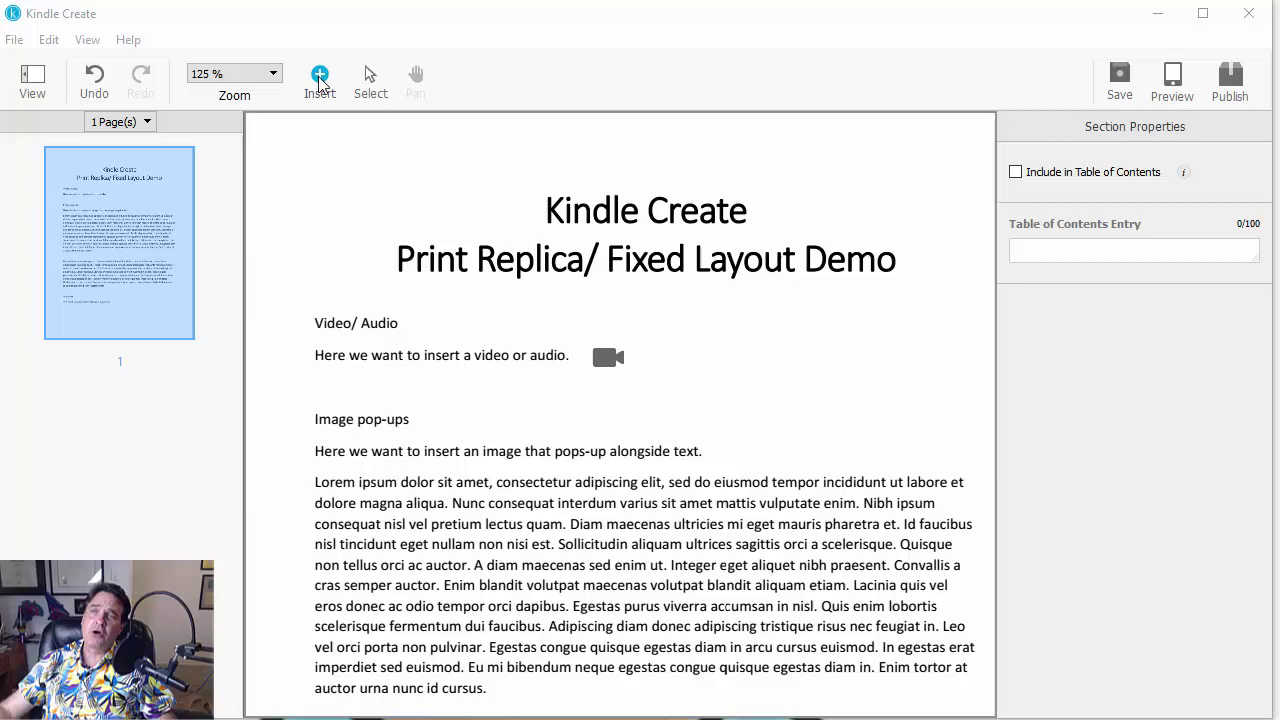
- Insert pmf-cover.jpg from Documents > YouTube > Kindle Create as a picture
left_click(320, 80)
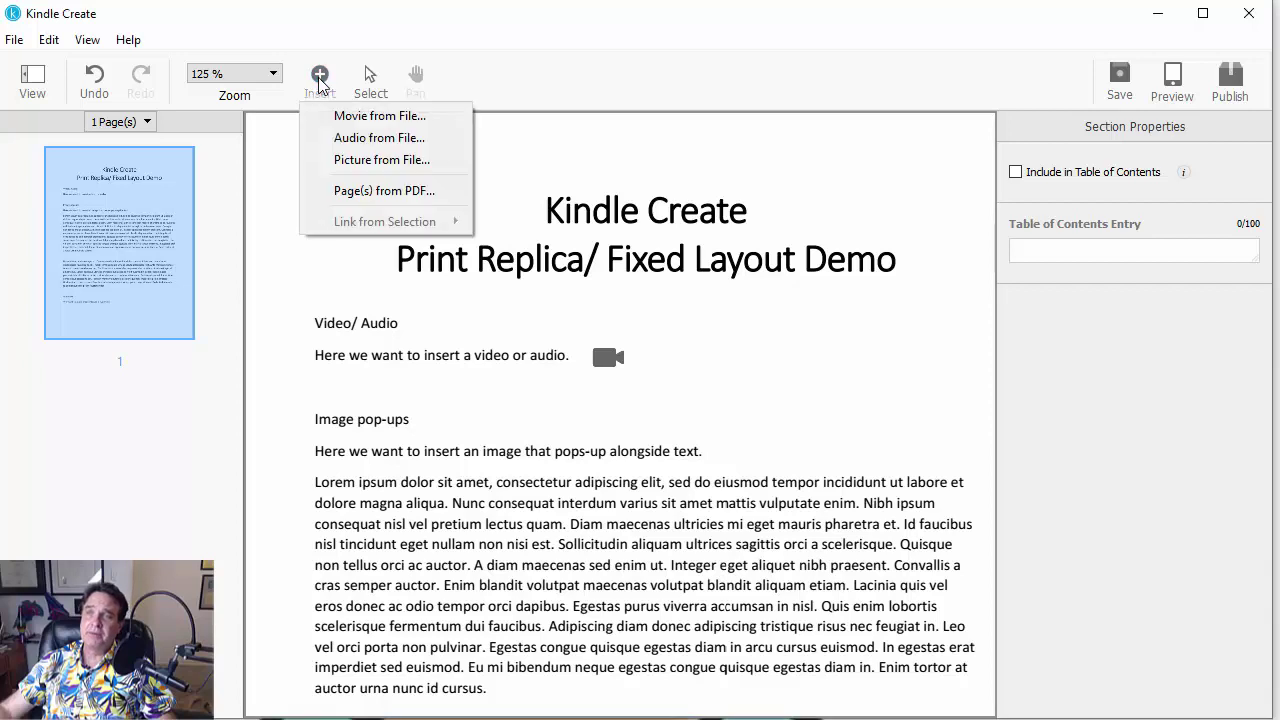
left_click(345, 161)
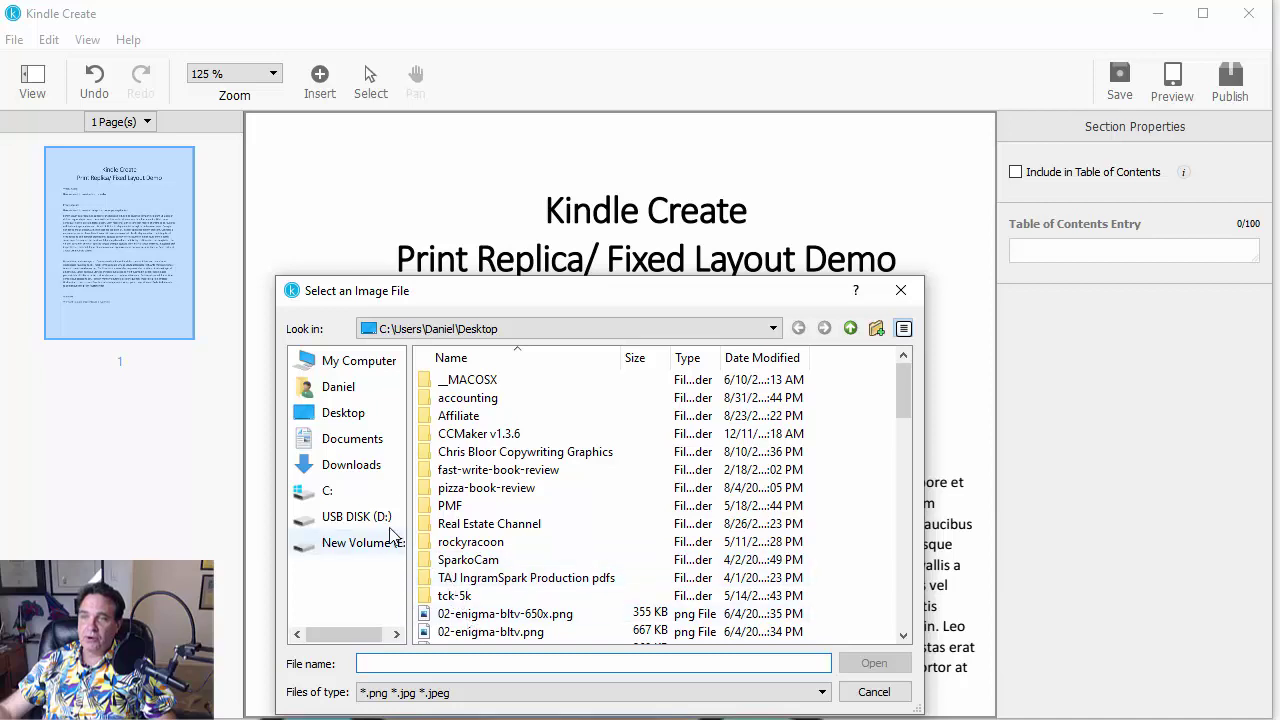
left_click(342, 442)
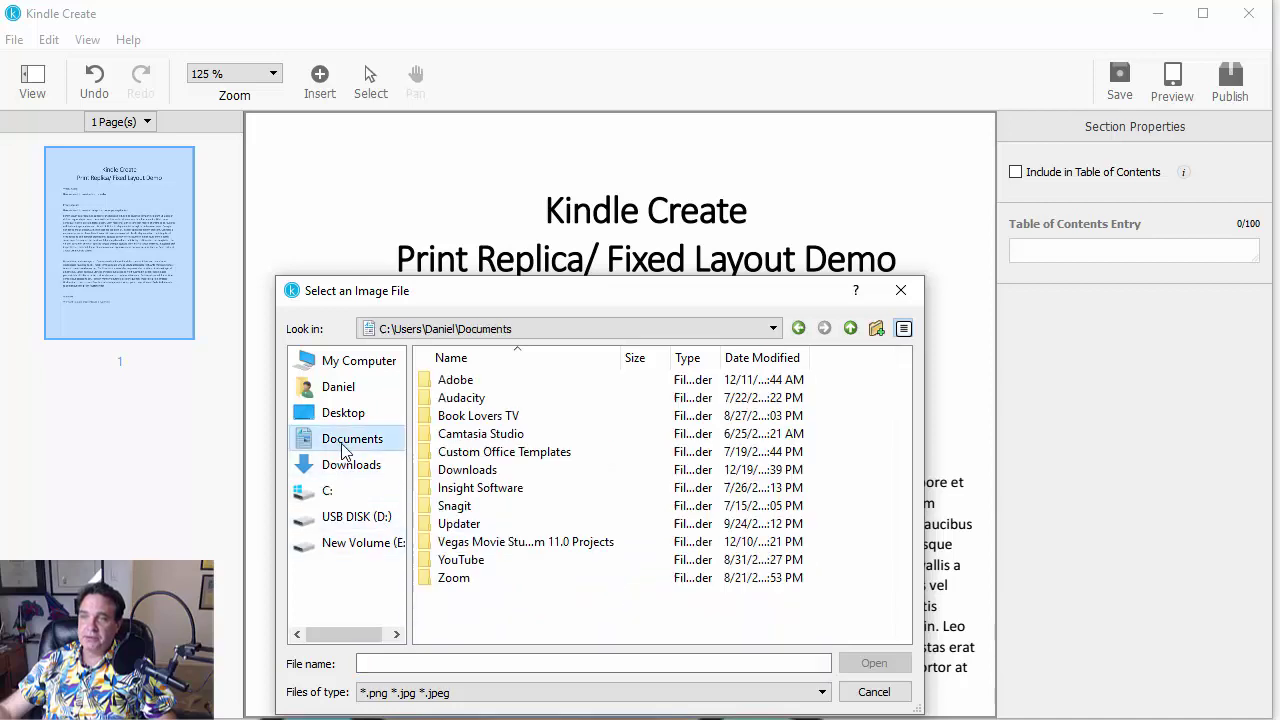
left_click(488, 560)
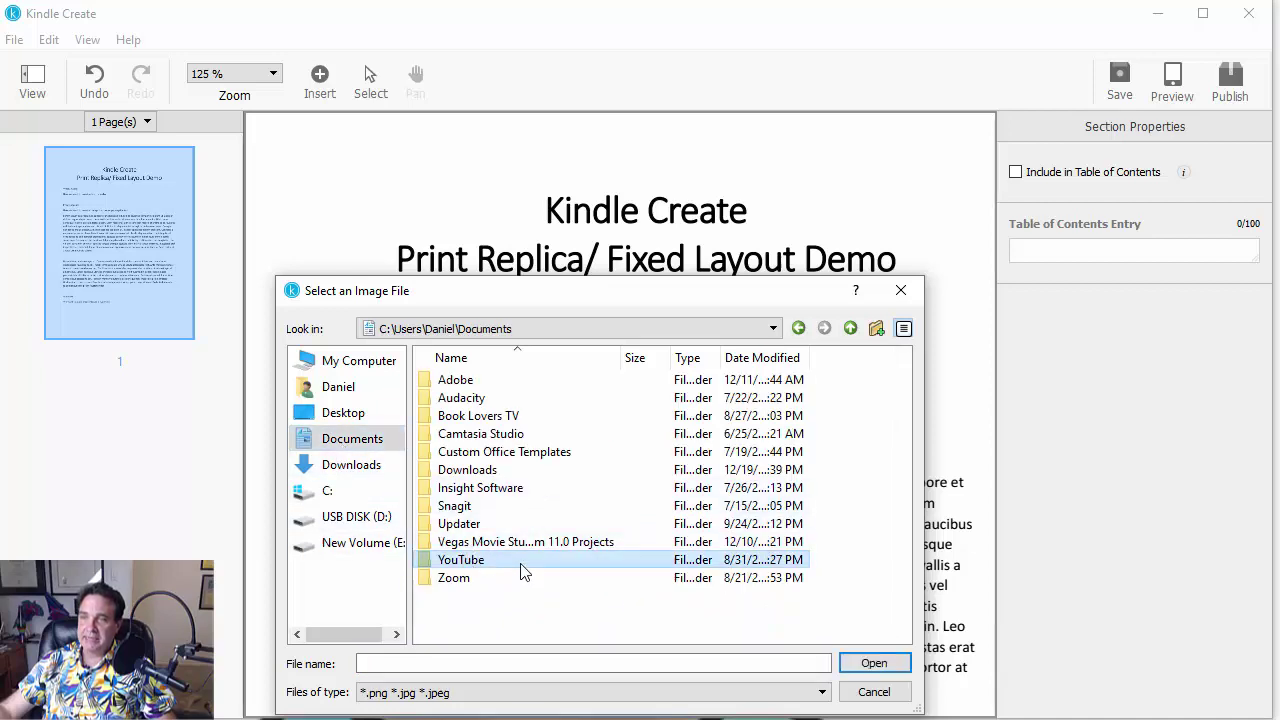
double_click(521, 562)
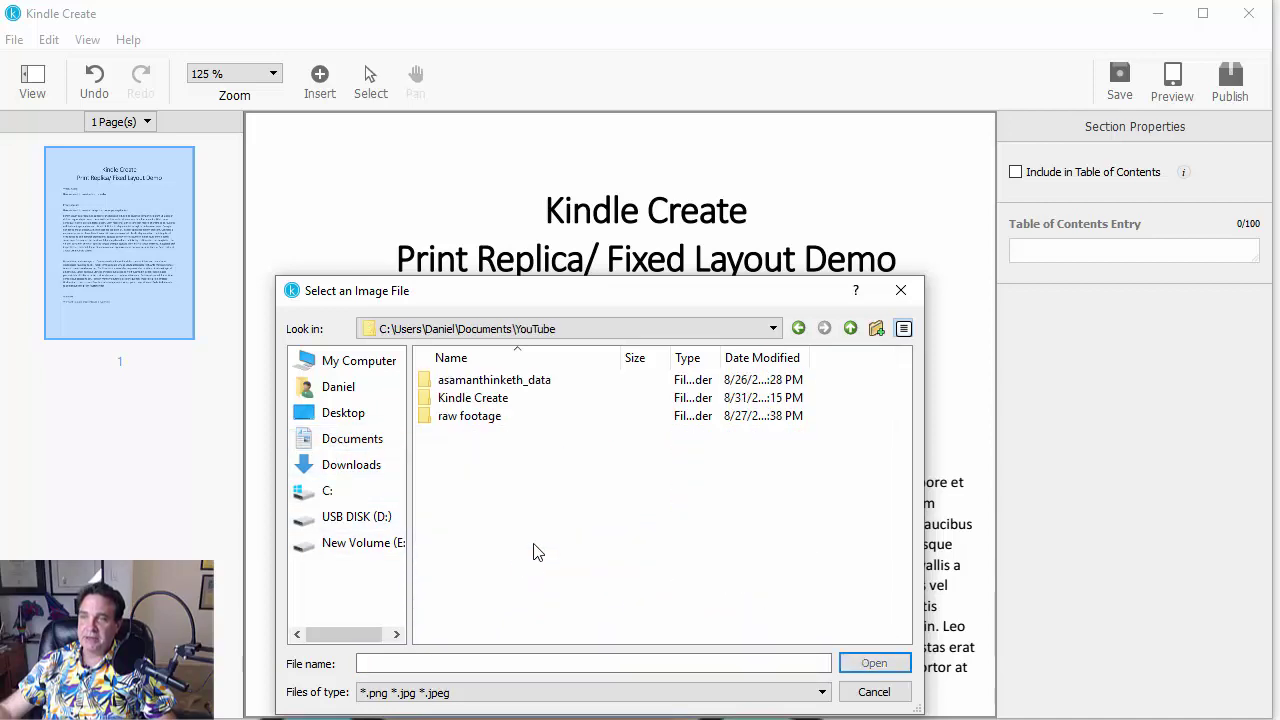
double_click(488, 400)
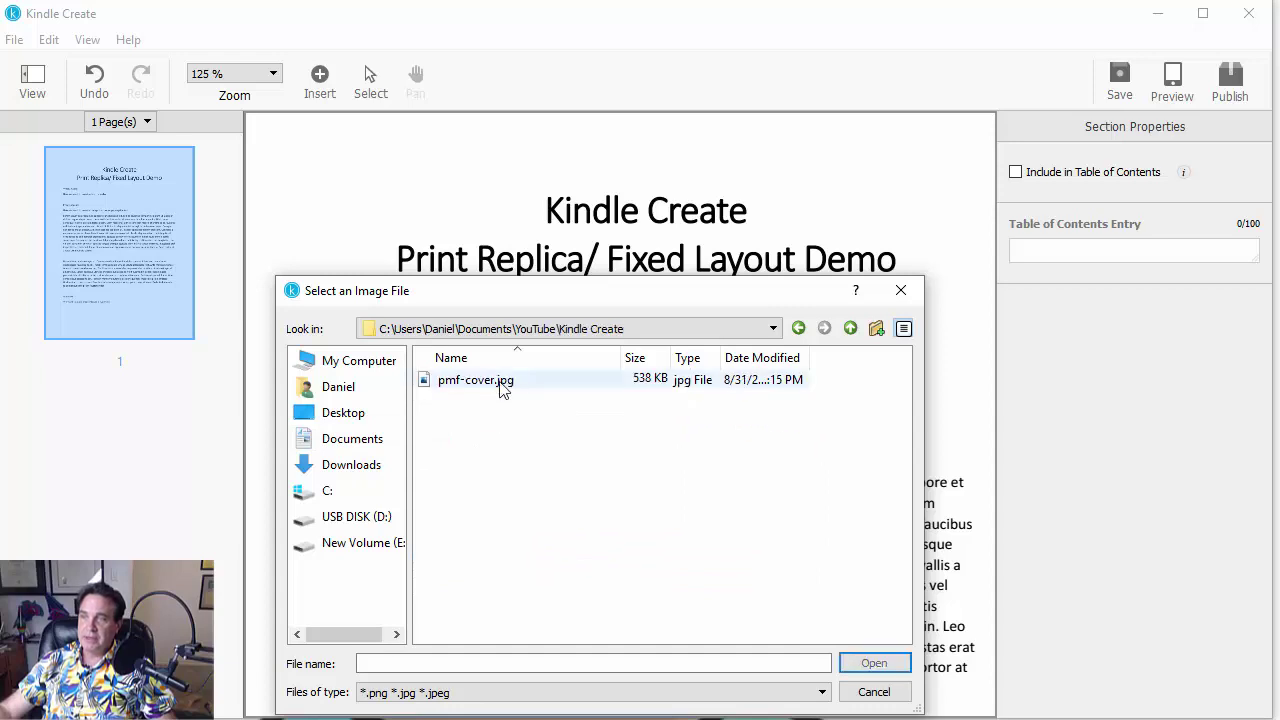
left_click(498, 382)
left_click(876, 666)
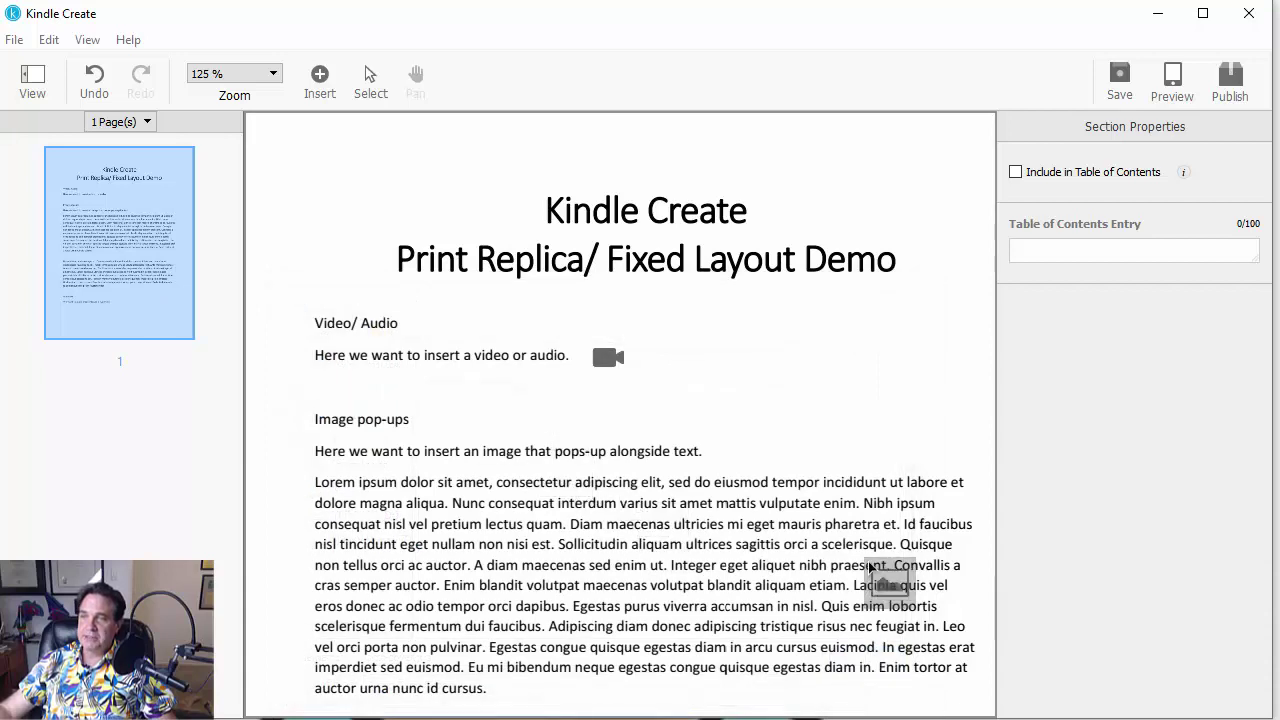
- Place the cover image beside the Image pop-ups heading and title it 'Pac Man Fever eBook Cover'
left_click(440, 412)
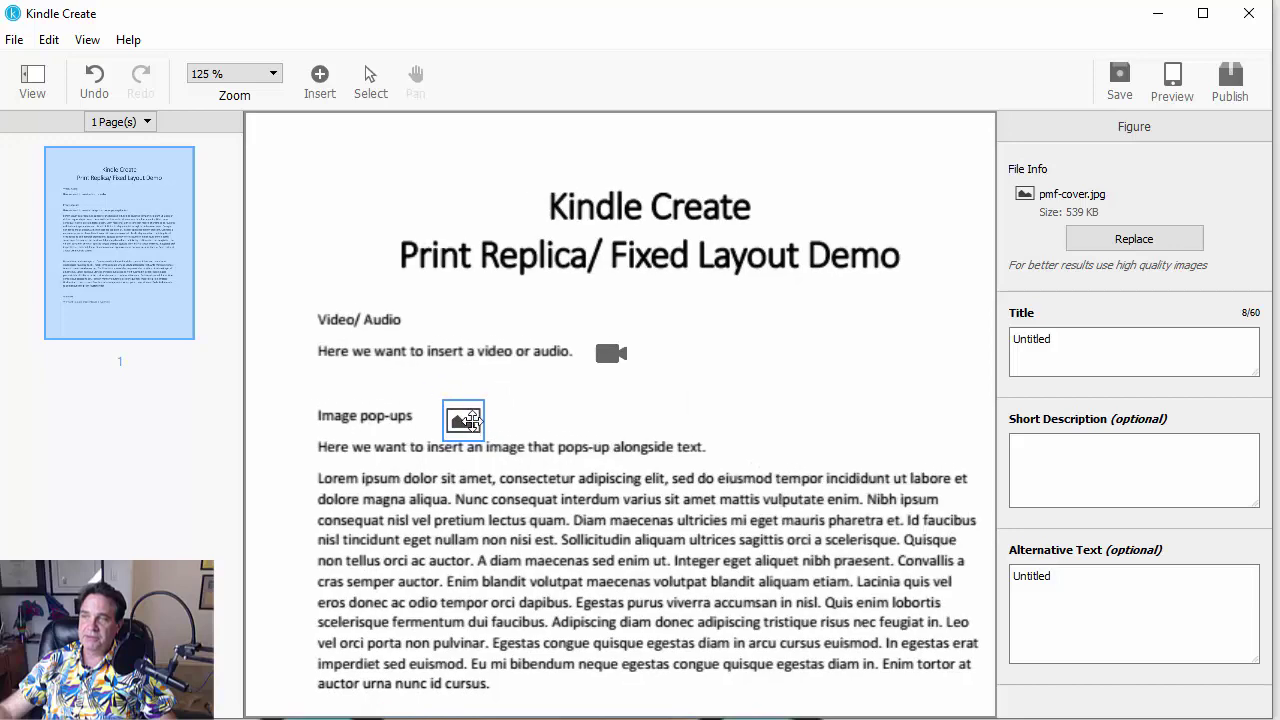
mouse_move(468, 416)
left_mouse_down()
mouse_move(436, 398)
mouse_move(452, 407)
left_mouse_up()
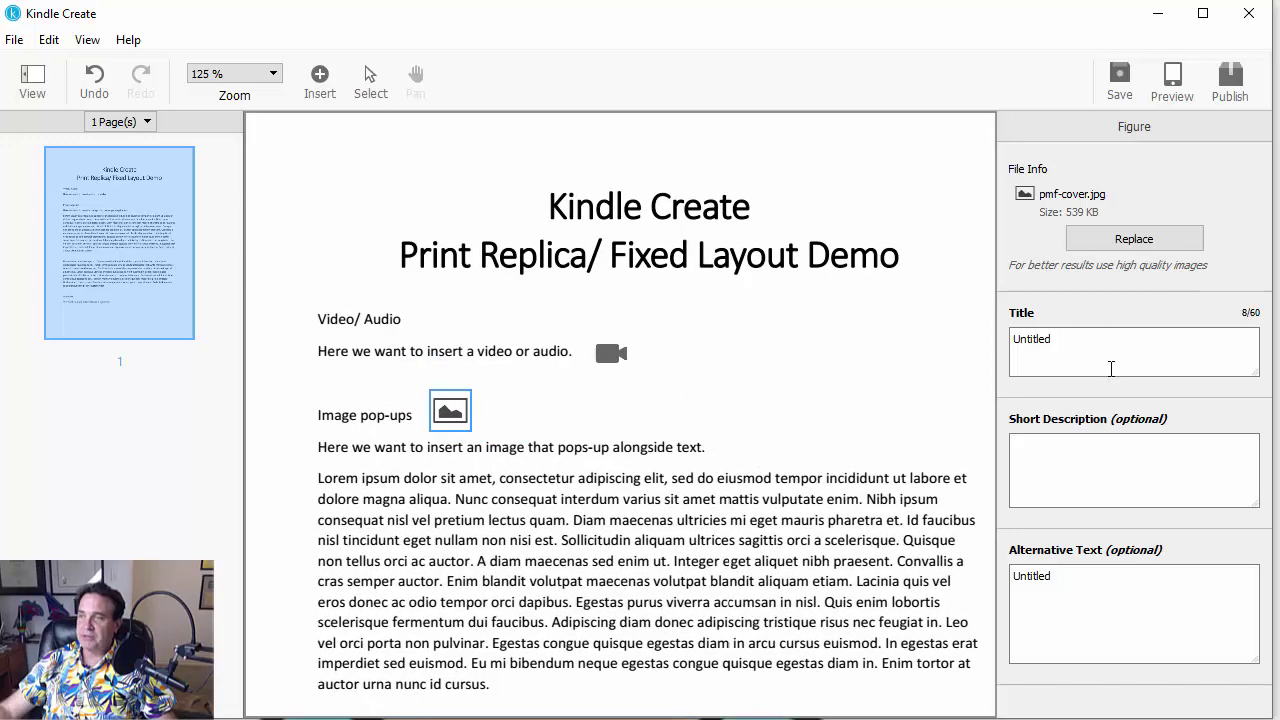
left_click(1082, 346)
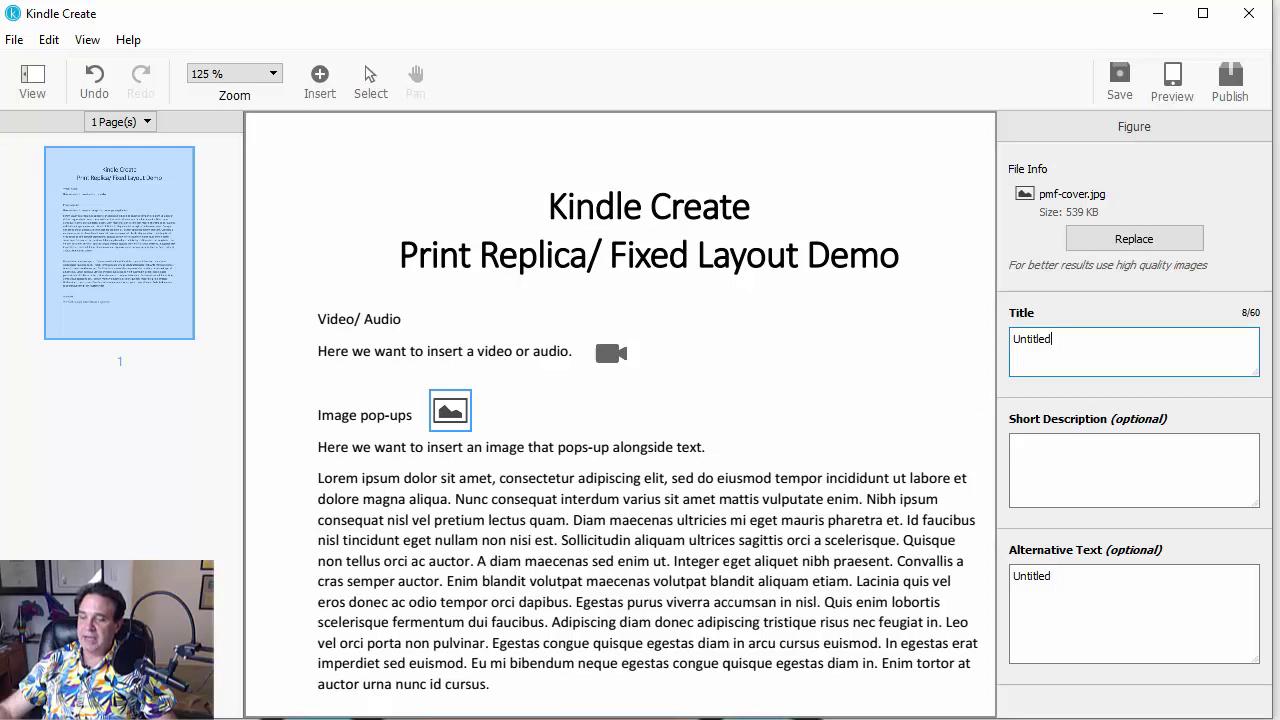
key("BackSpace")
key("BackSpace")
key("BackSpace")
key("BackSpace")
key("BackSpace")
key("BackSpace")
key("BackSpace")
key("BackSpace")
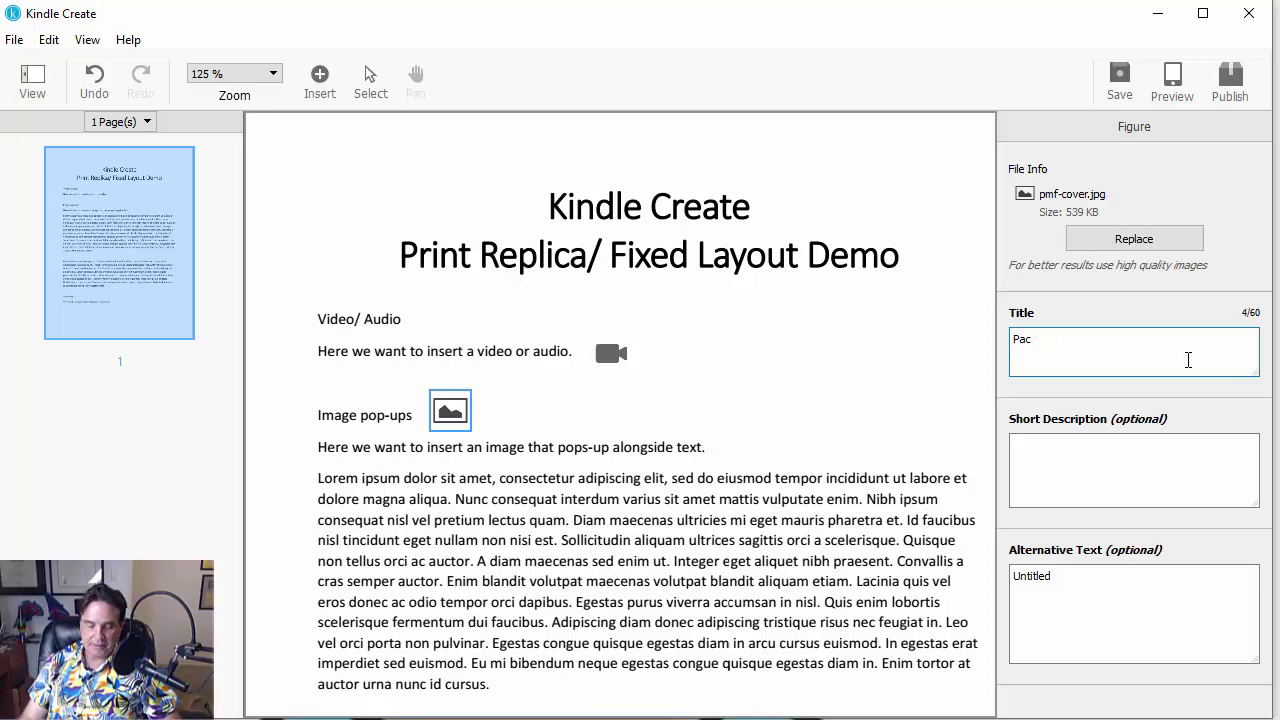
type("Pac Man Fever")
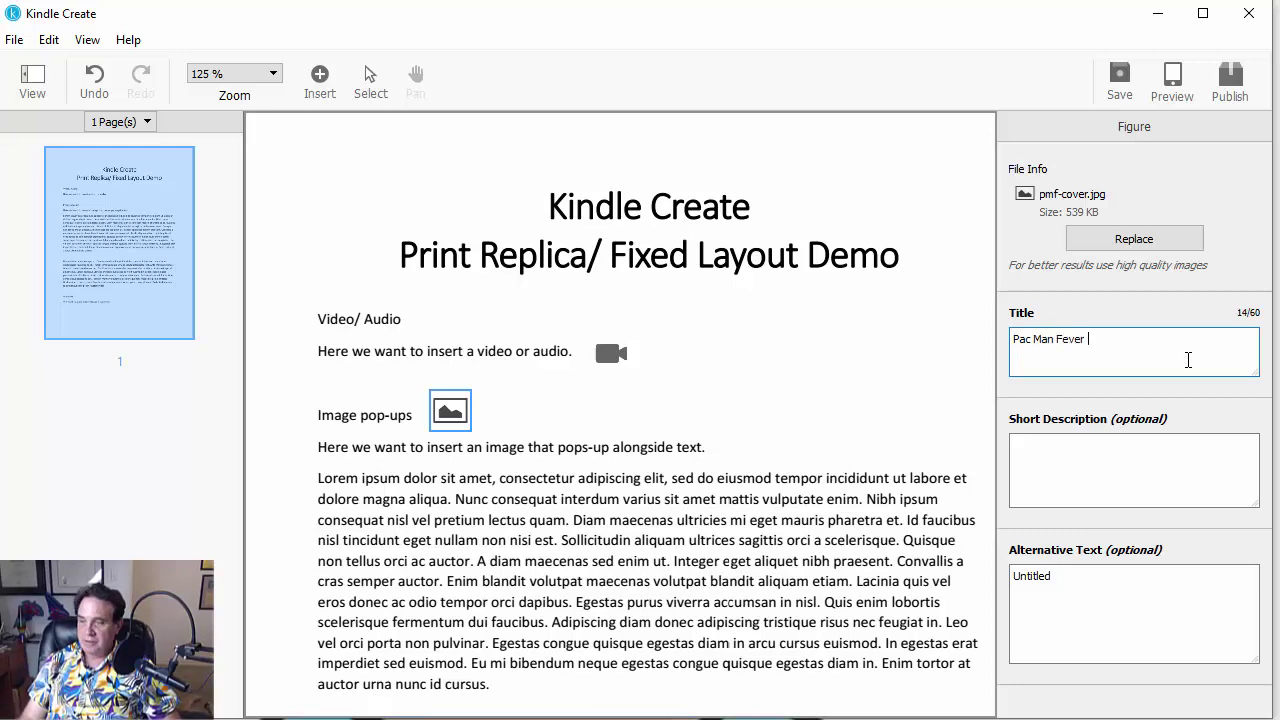
type(" eBook Civ")
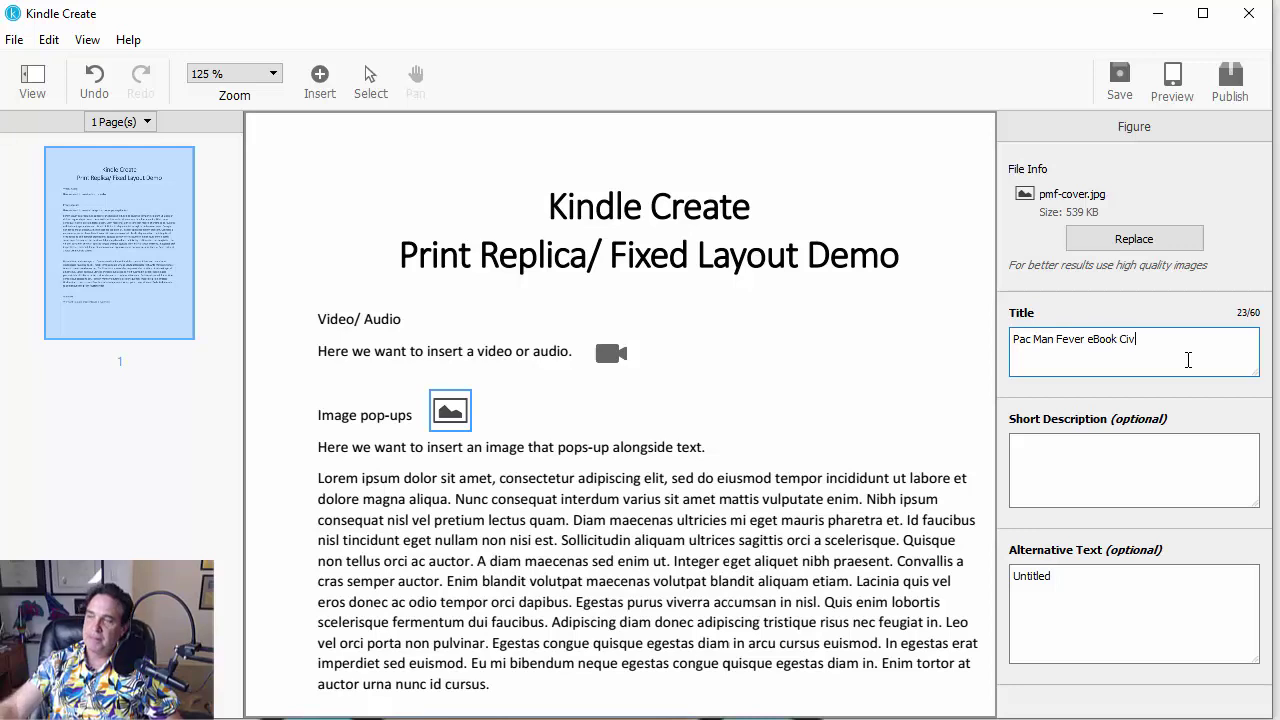
key("BackSpace")
key("BackSpace")
type("over")
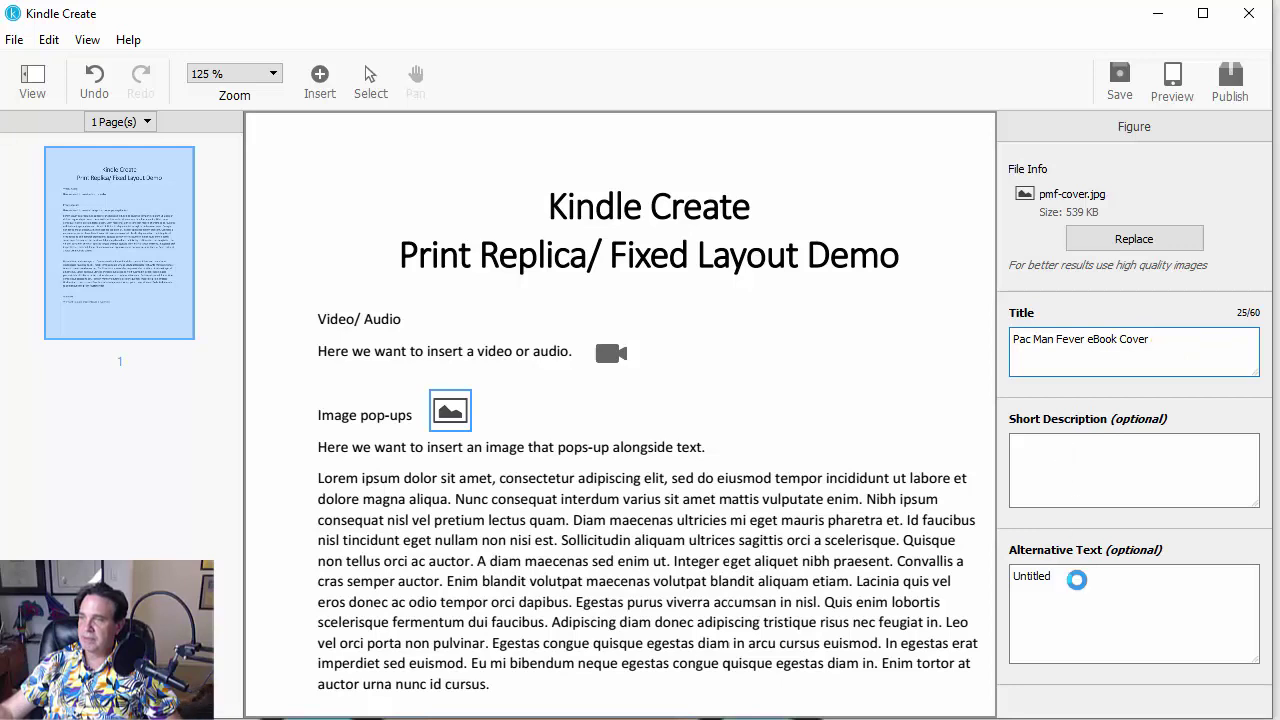
- Set the cover's short description and alternative text to 'Pac Man Fever 40th Anniversary Cover'
triple_click(1083, 575)
type("Pac Man Fever eBook Cover")
left_click(1166, 489)
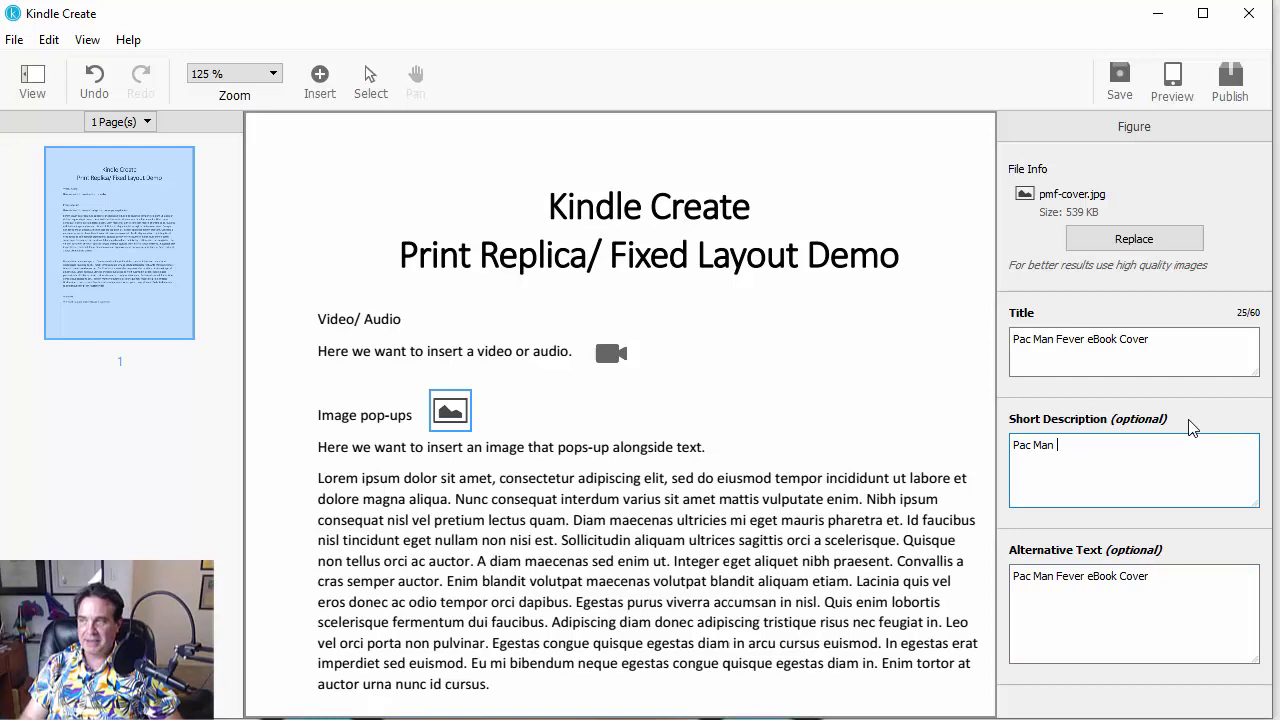
type("Pac Man Fever Annivers")
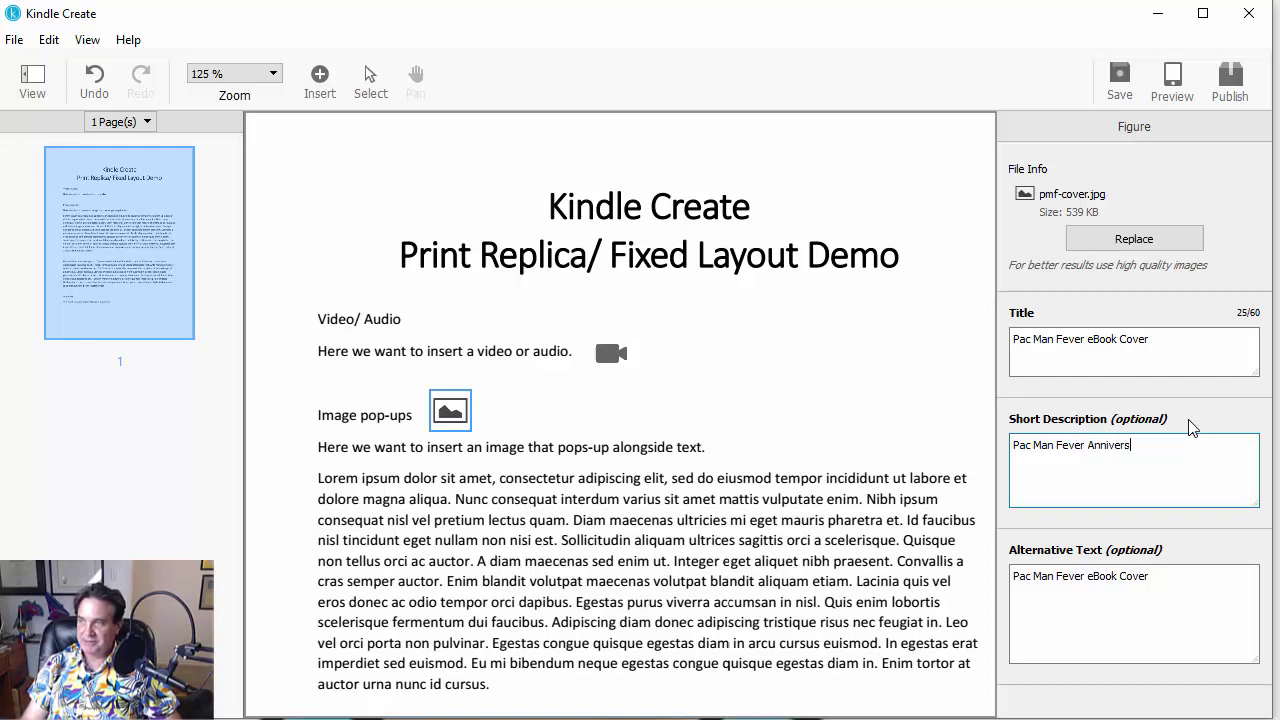
type("ary")
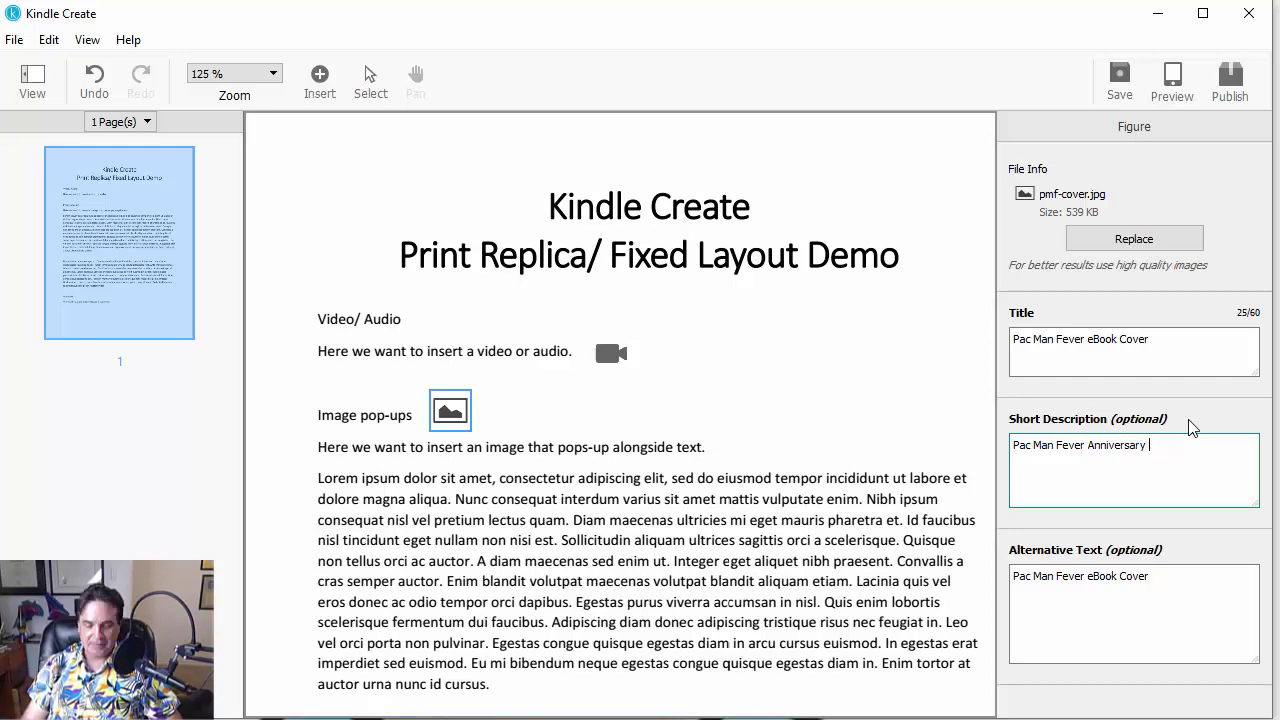
key("ctrl+a")
type("Pac Man Fever 40th Anniversary Cover")
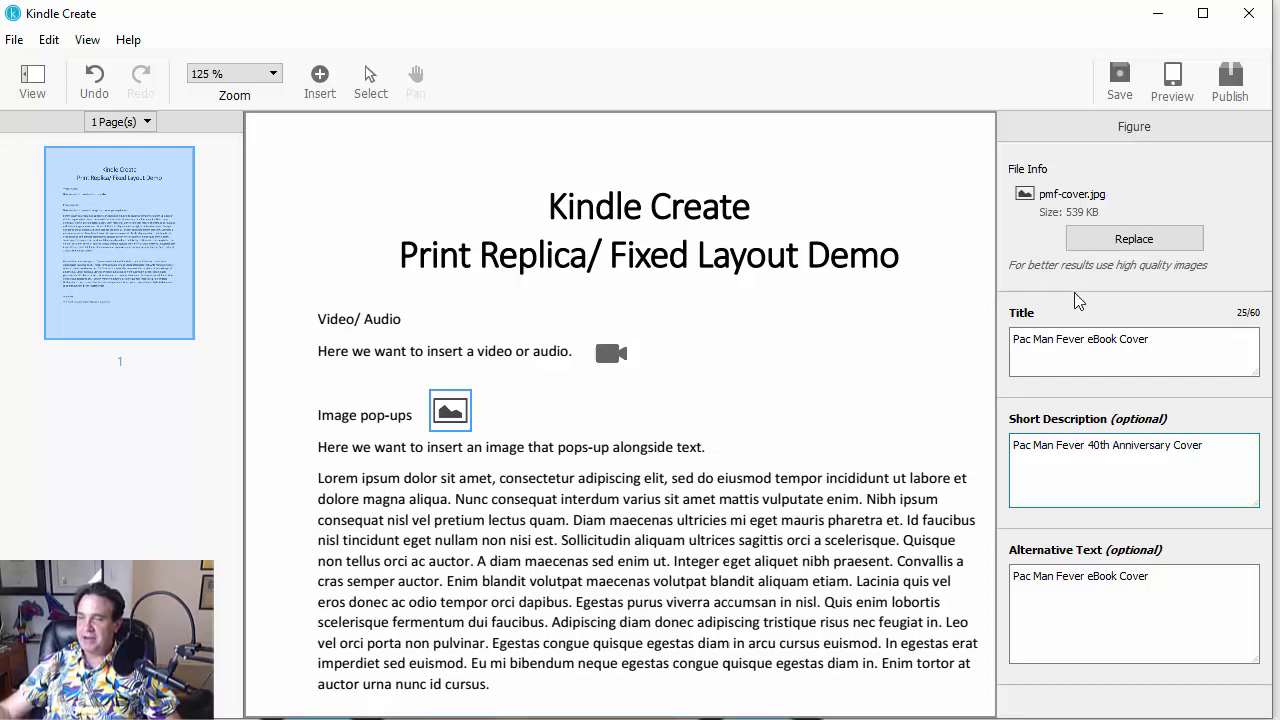
left_click(822, 460)
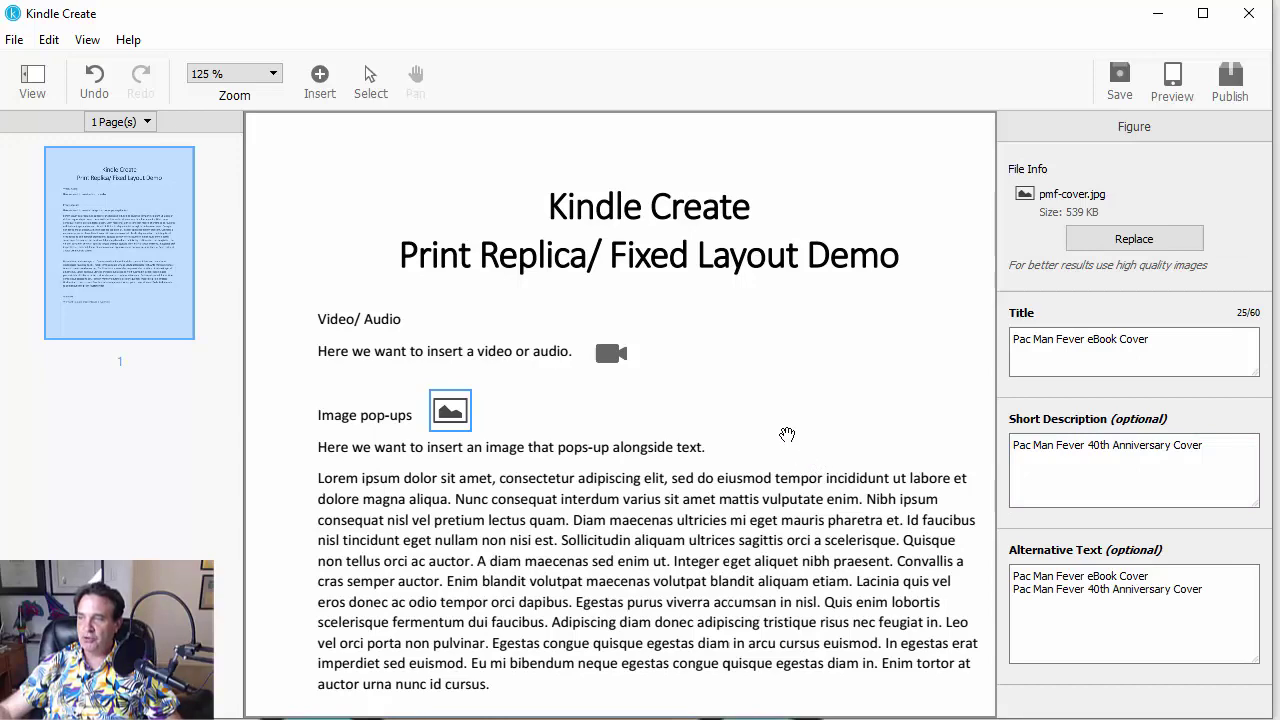
left_click(786, 431)
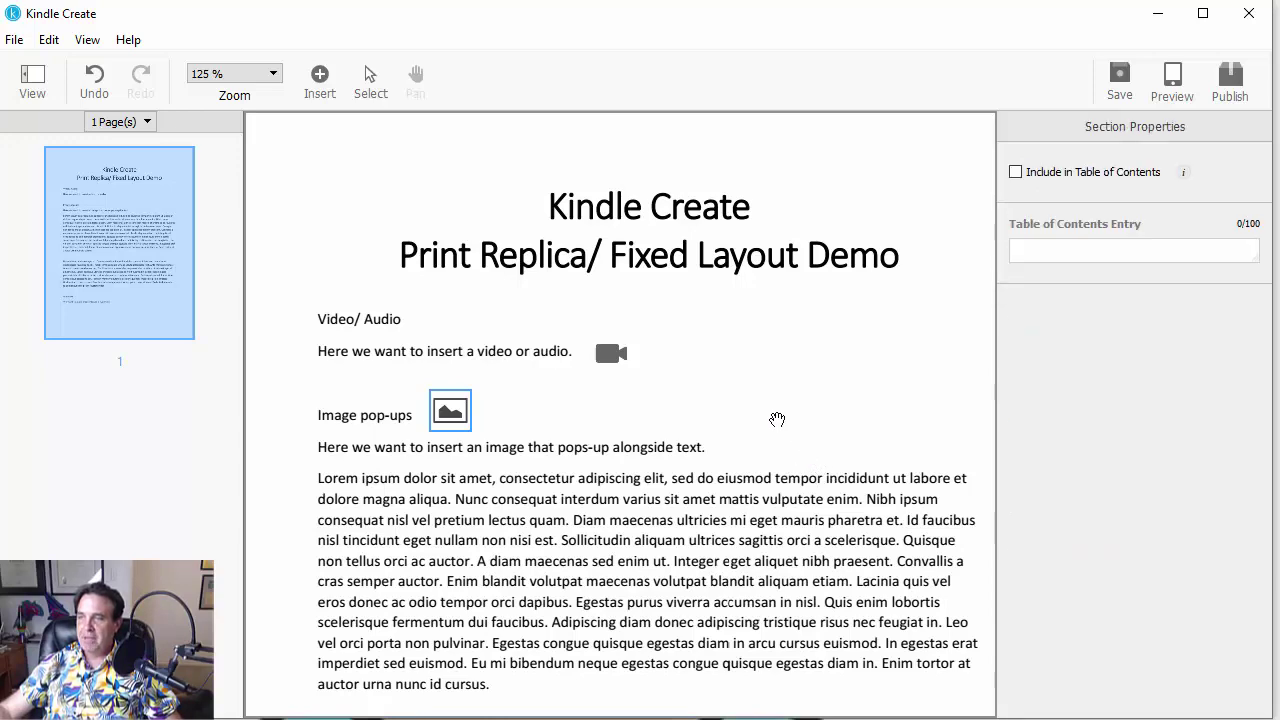
- Scroll to the Weblinks sentence and apply Edit > Preserve Links to keep its hyperlink working
scroll(704, 543, "down", 4)
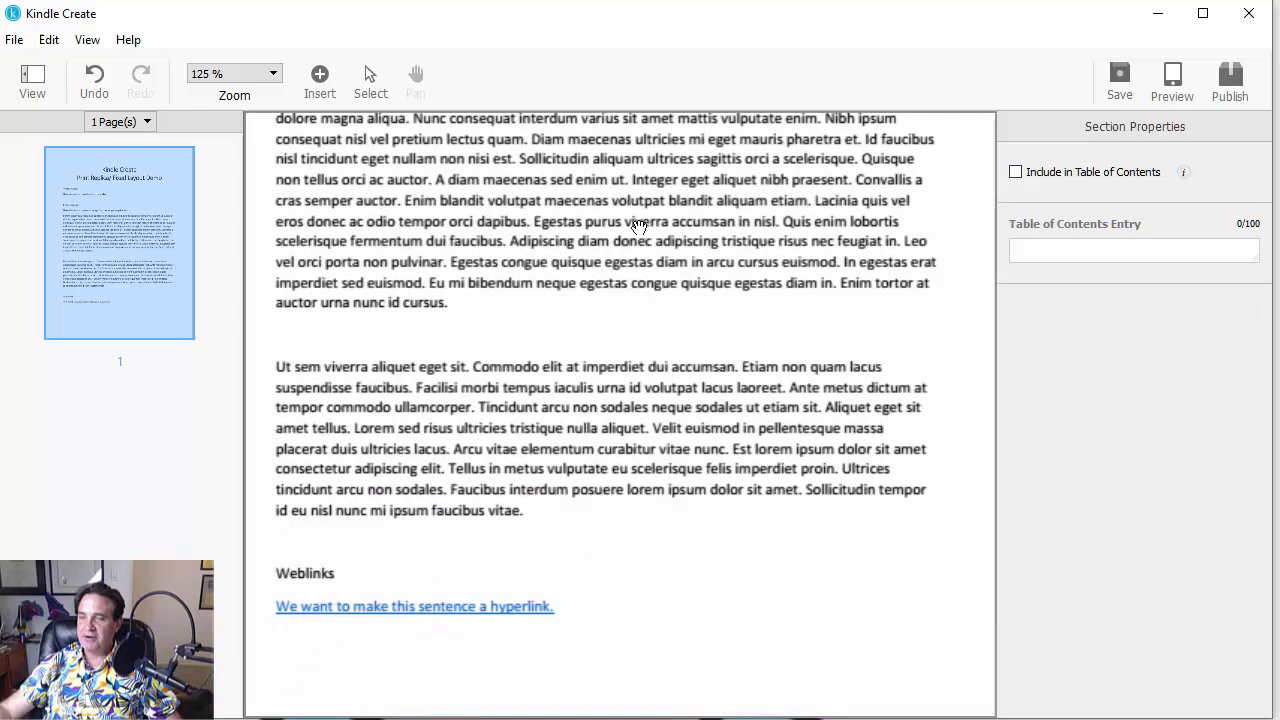
scroll(692, 242, "left", 1)
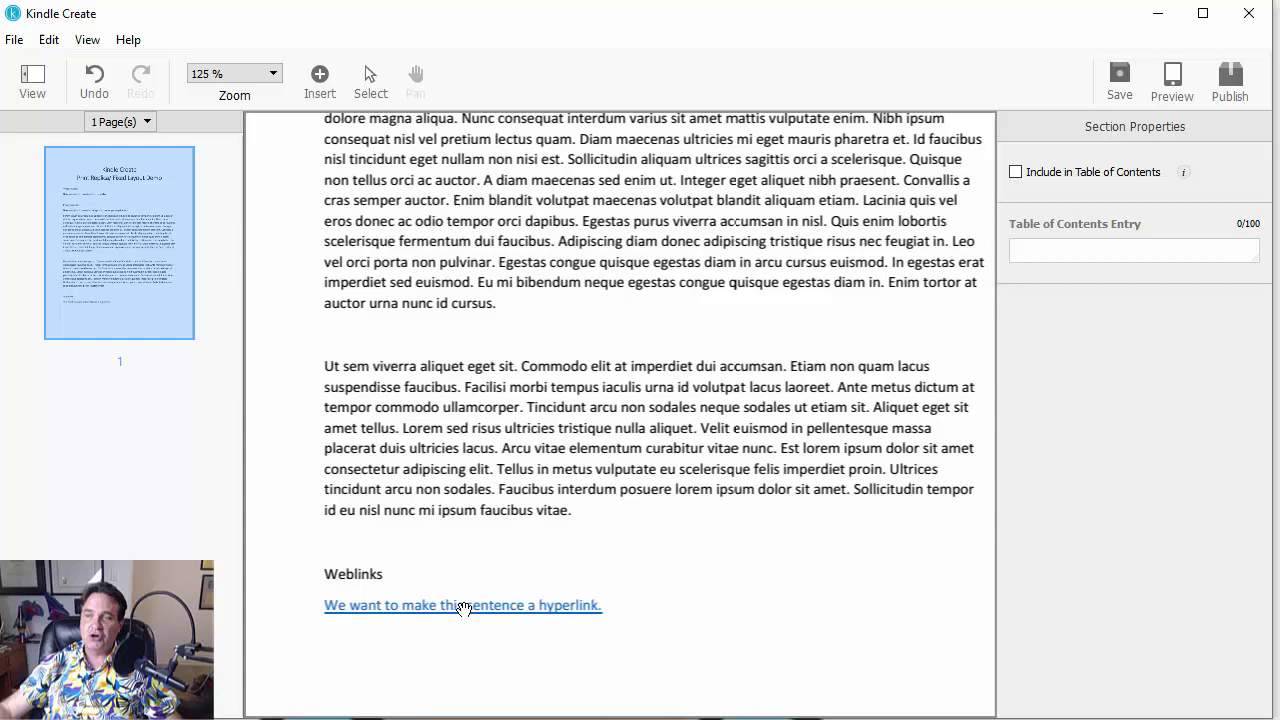
left_click(59, 48)
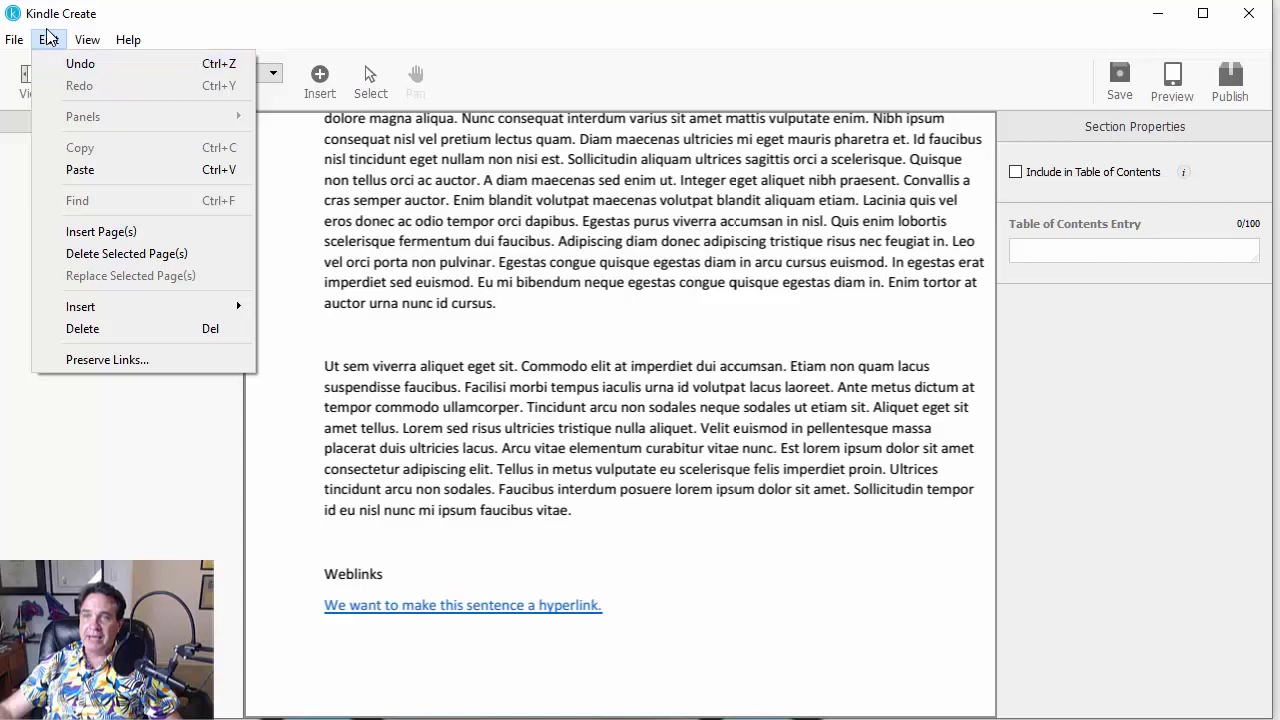
left_click(130, 360)
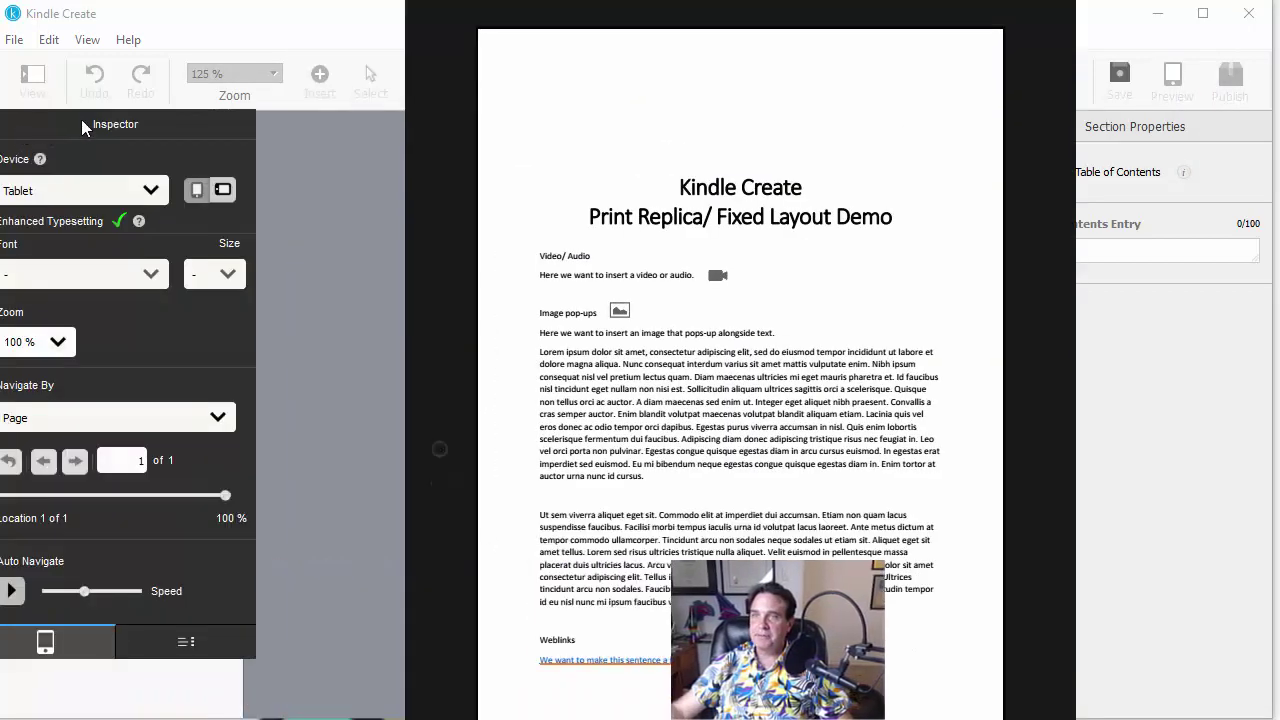
- In the tablet preview, play, pause and close the embedded video pop-up
left_click_drag(83, 124, 191, 120)
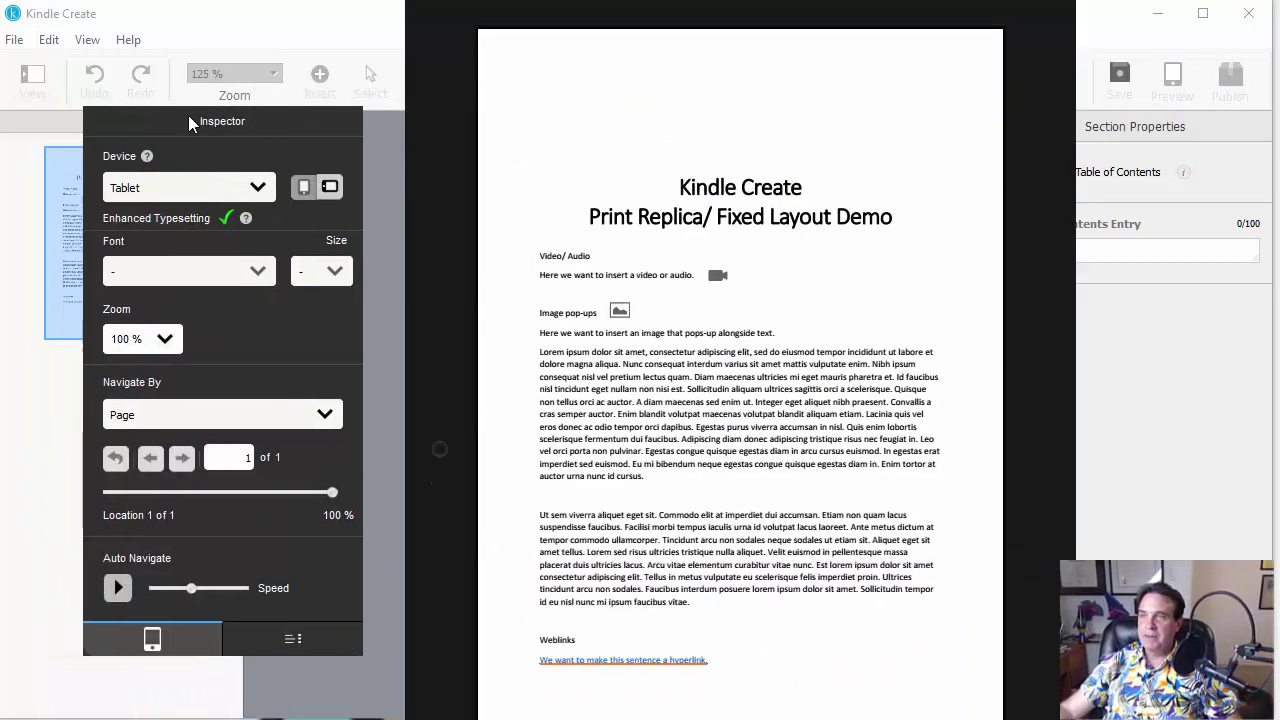
left_click(719, 279)
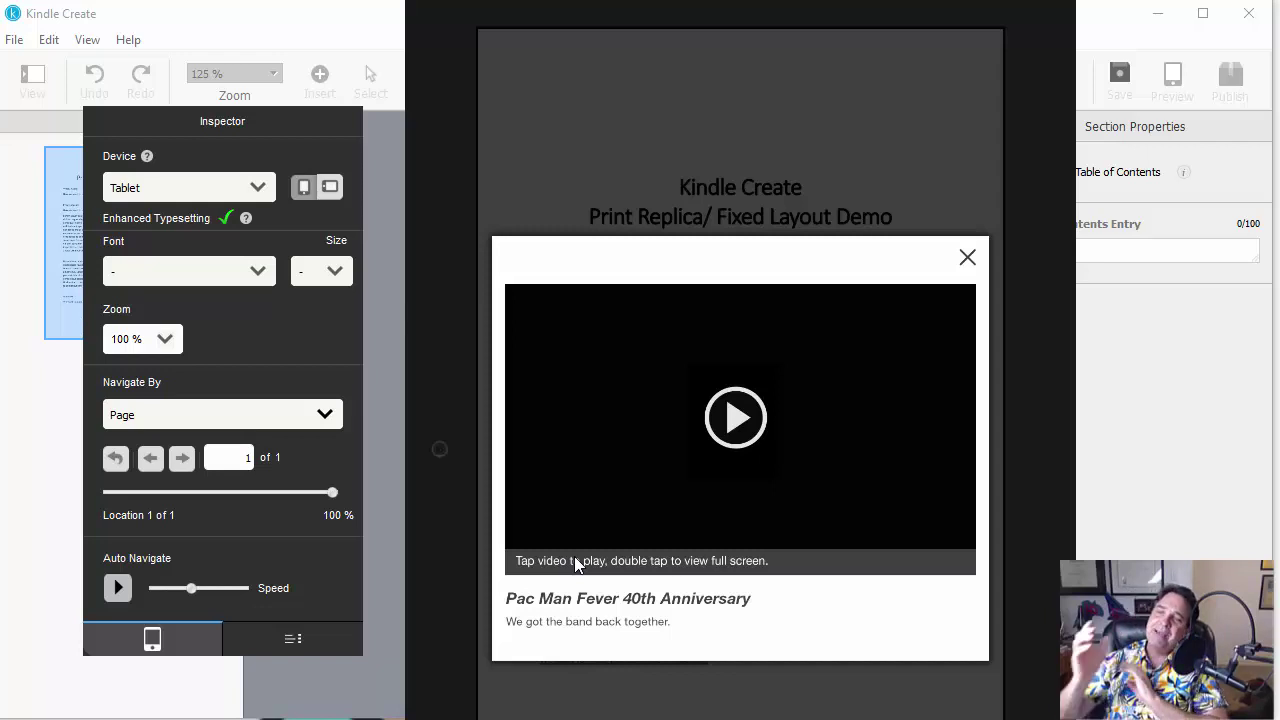
left_click(745, 424)
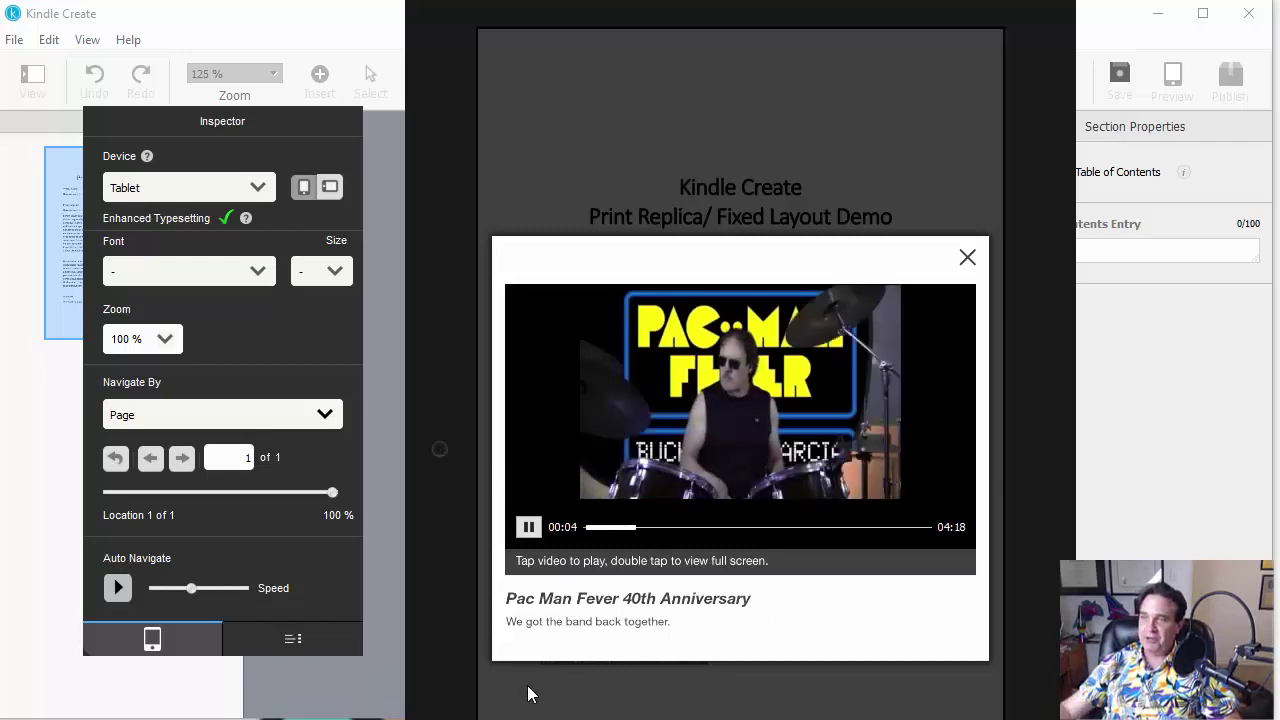
left_click(528, 527)
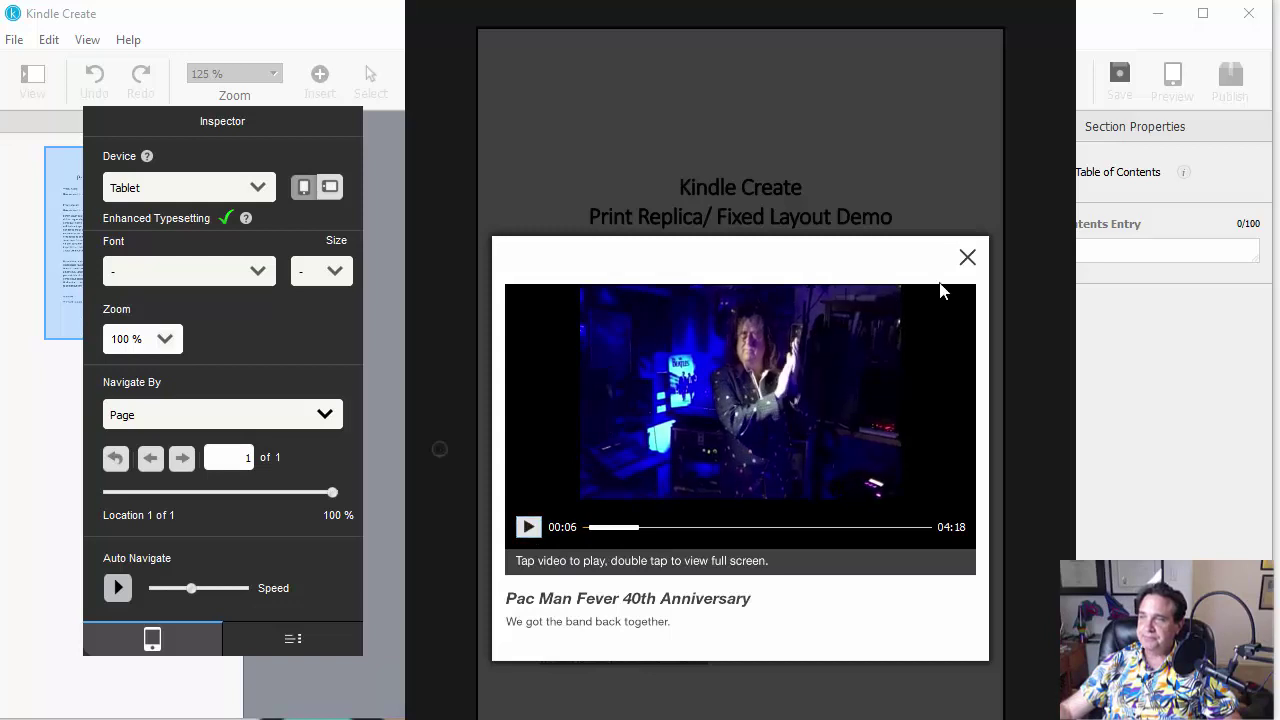
left_click(966, 259)
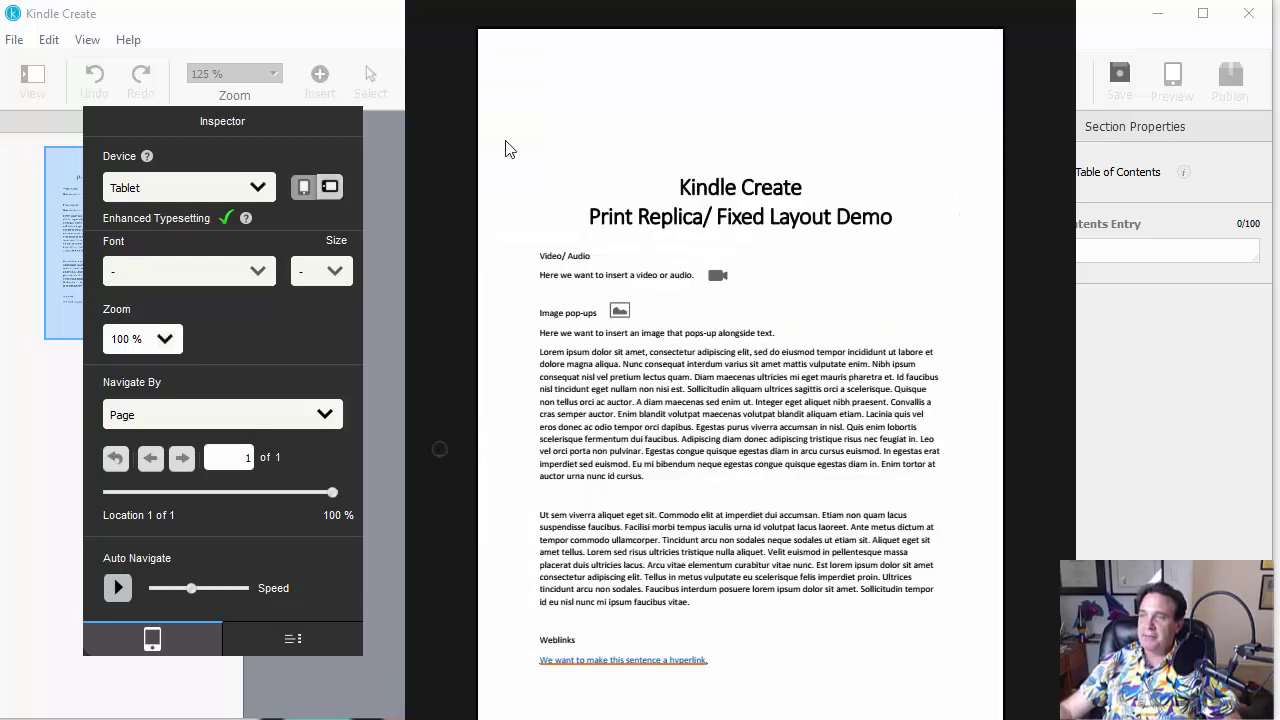
- Open and close the cover image pop-up, then follow the Weblinks hyperlink to YouTube
left_click(618, 312)
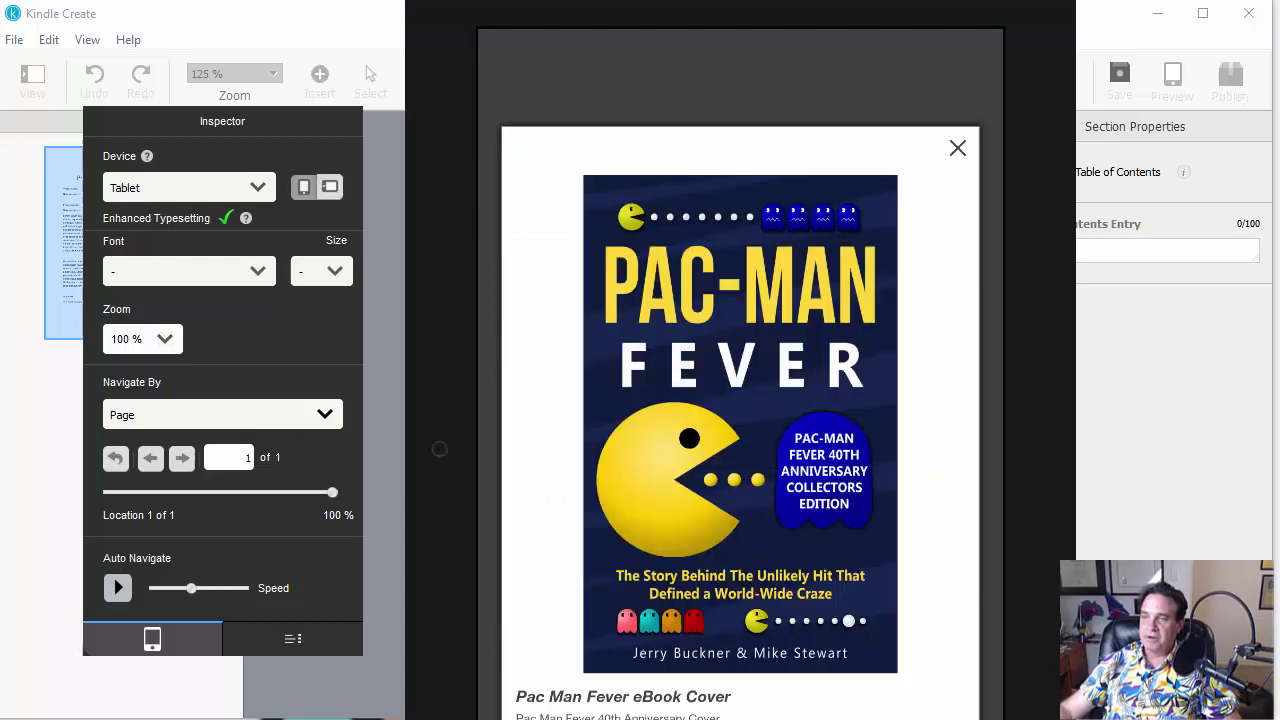
left_click(958, 148)
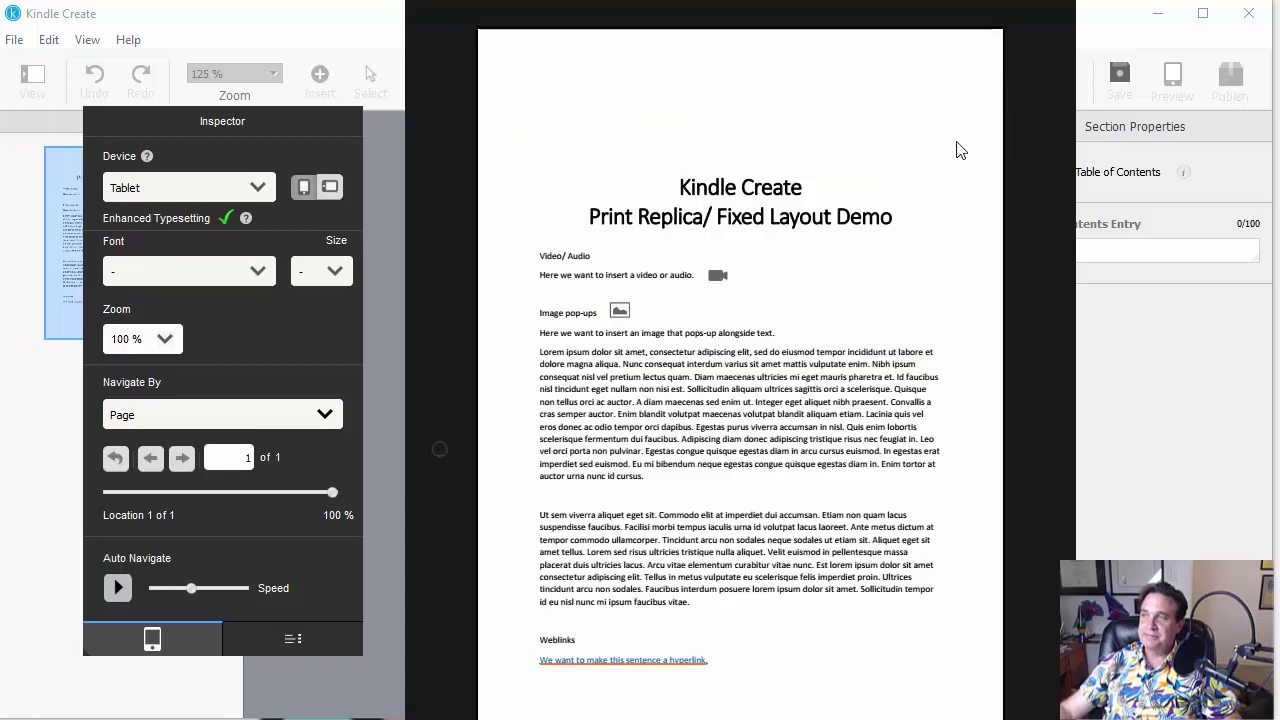
left_click(608, 660)
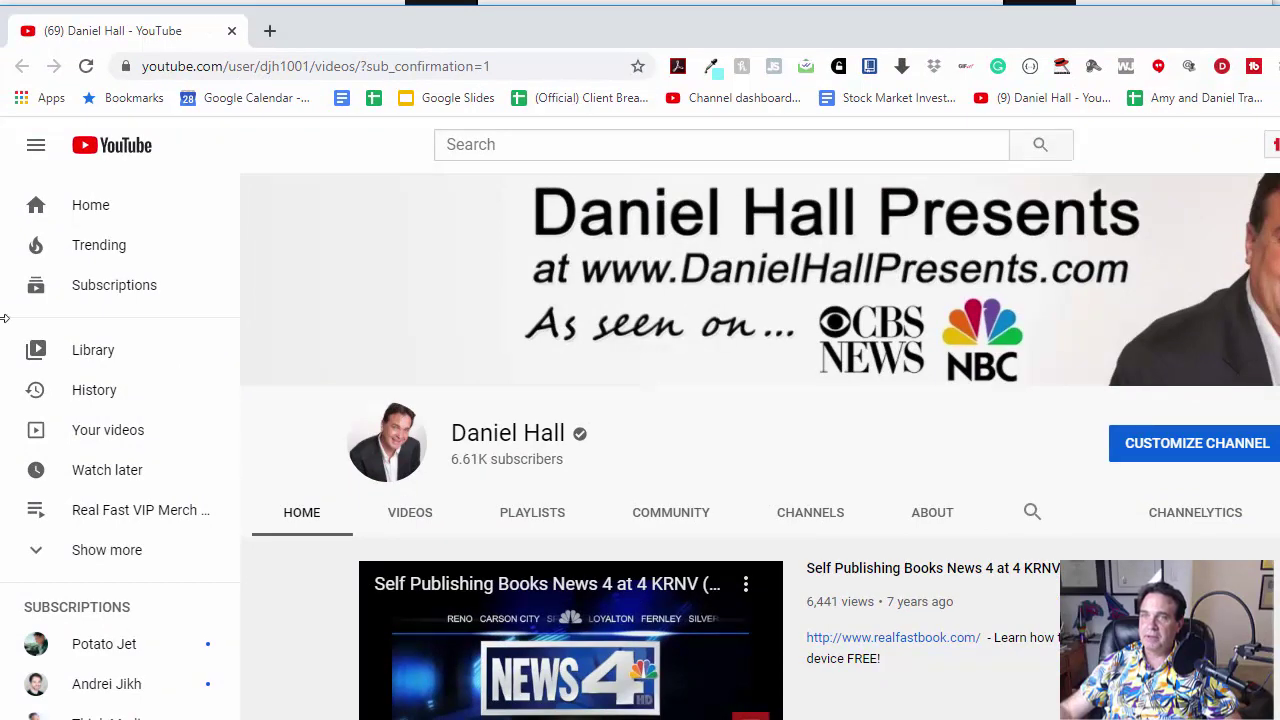
- Maximize and restore the Chrome window showing the YouTube page, then return to Kindle Create
left_click_drag(4, 318, 286, 318)
double_click(737, 29)
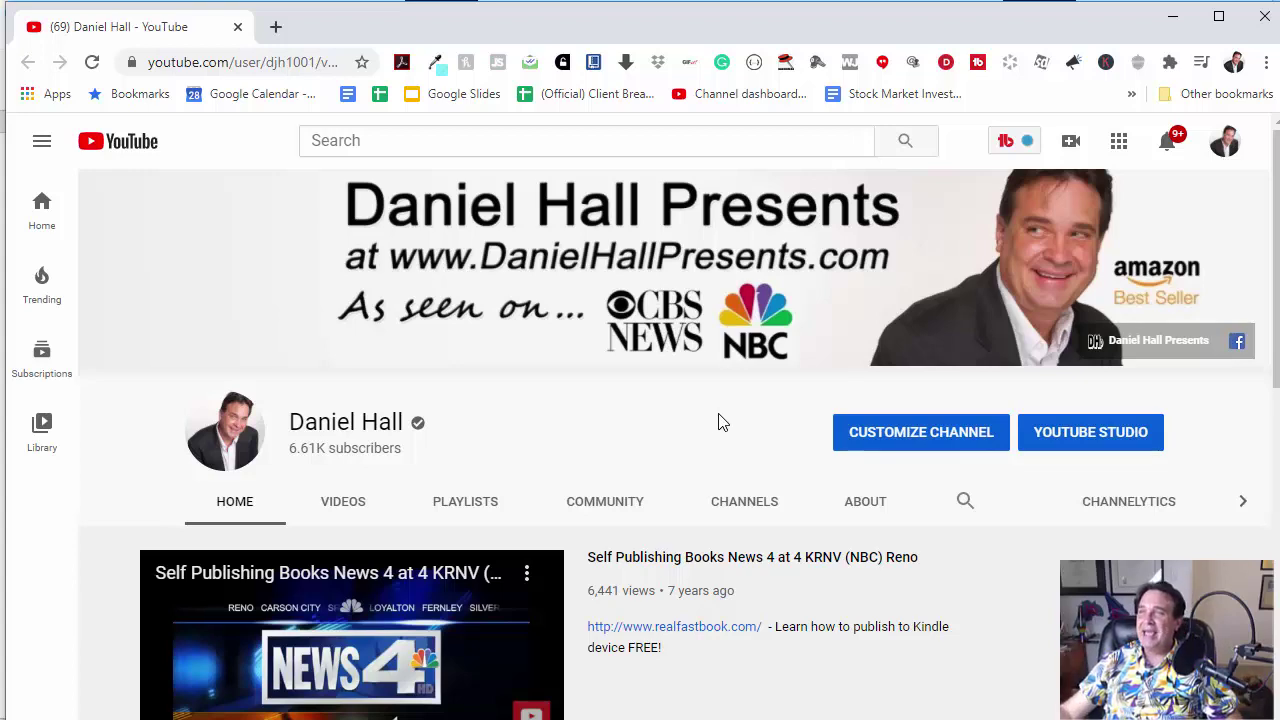
left_click_drag(983, 17, 777, 63)
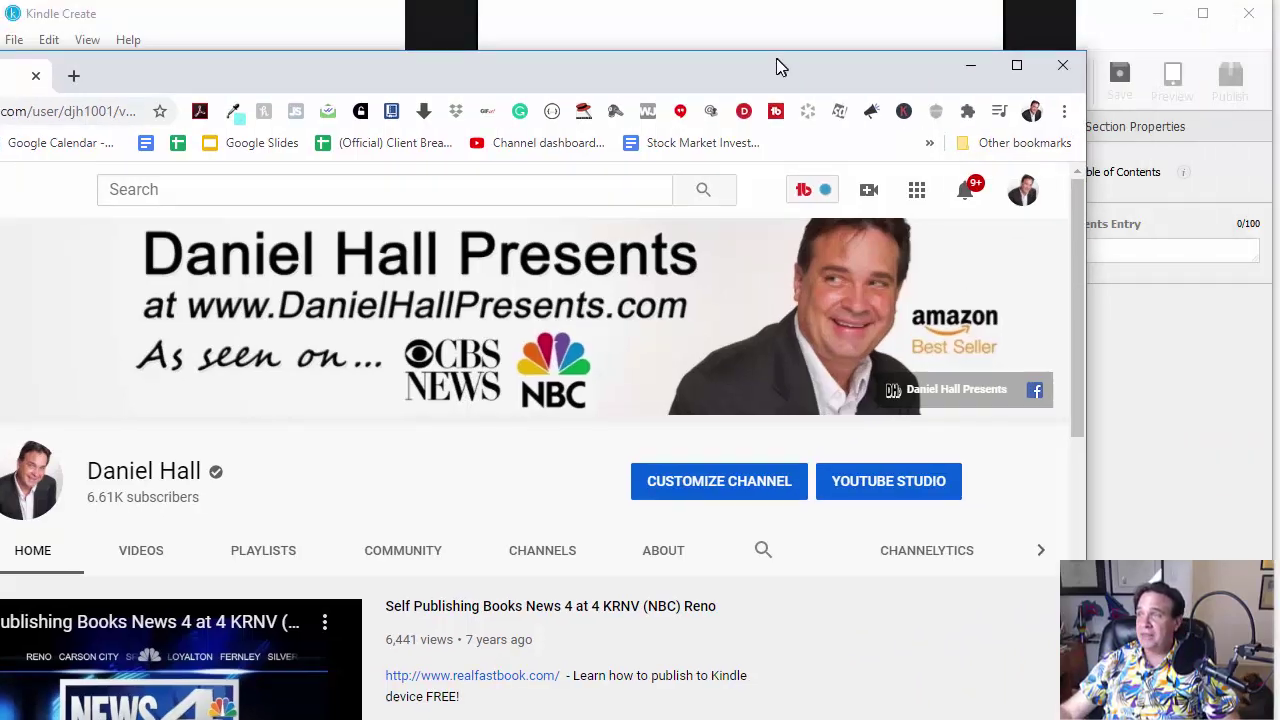
key("alt+Tab")
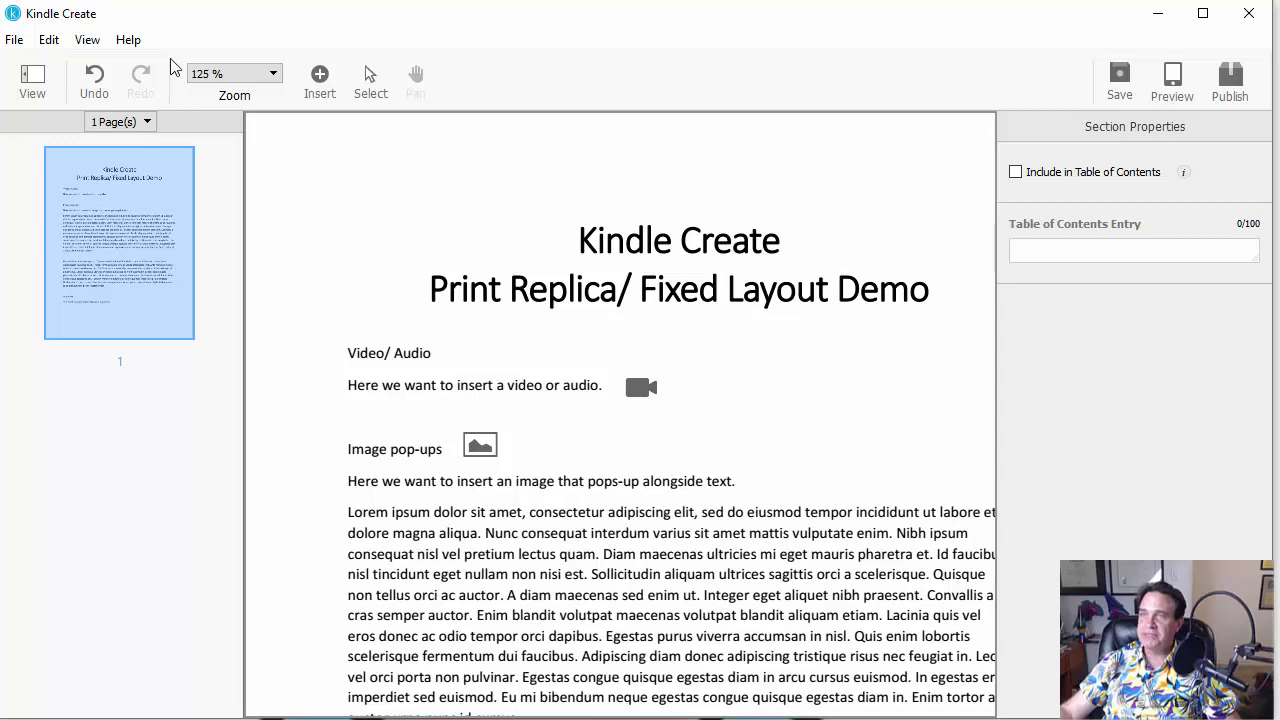
- Save the project as Kindle Create Video Demo_KC, then publish it as Kindle Create Video Demo.kpf
left_click(14, 40)
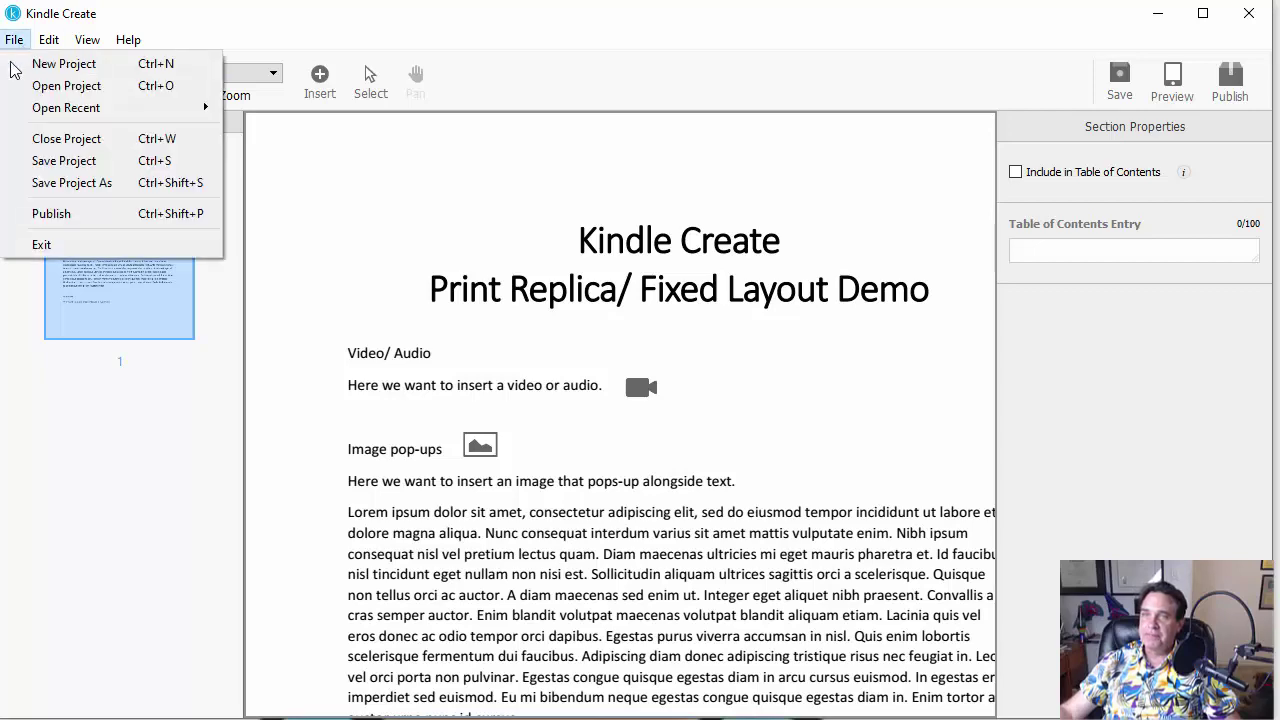
left_click(86, 168)
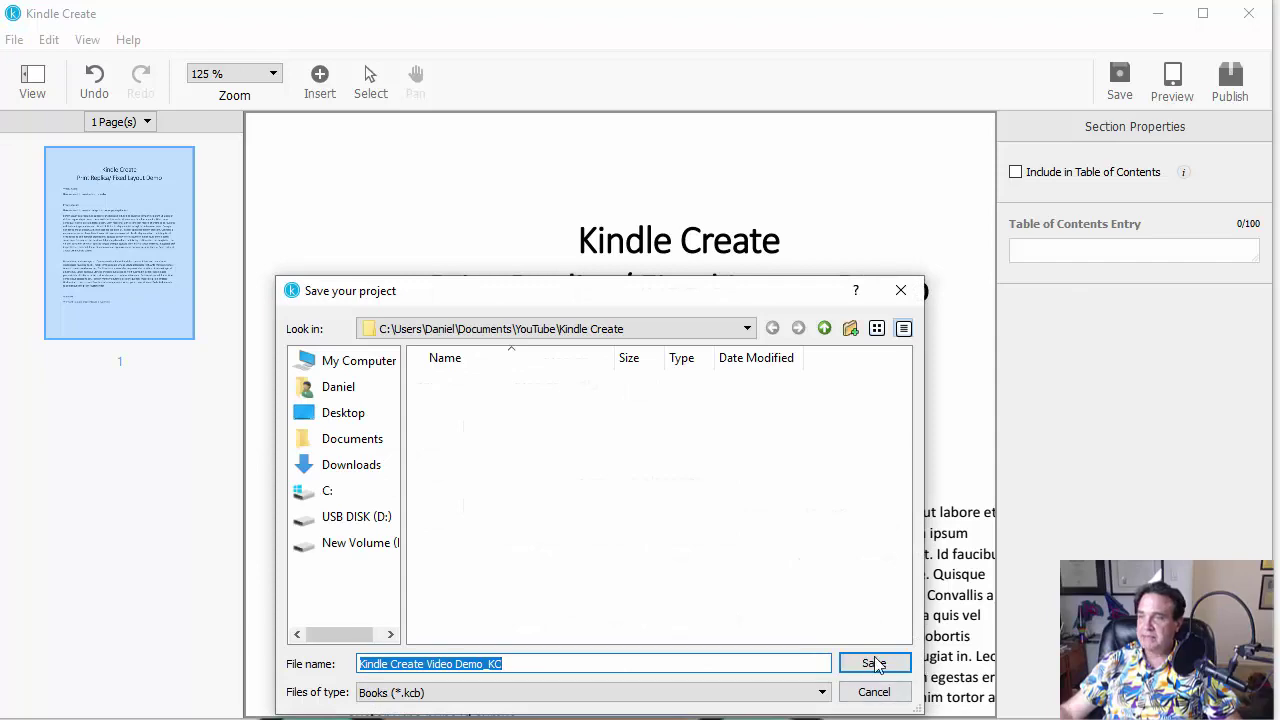
left_click(872, 663)
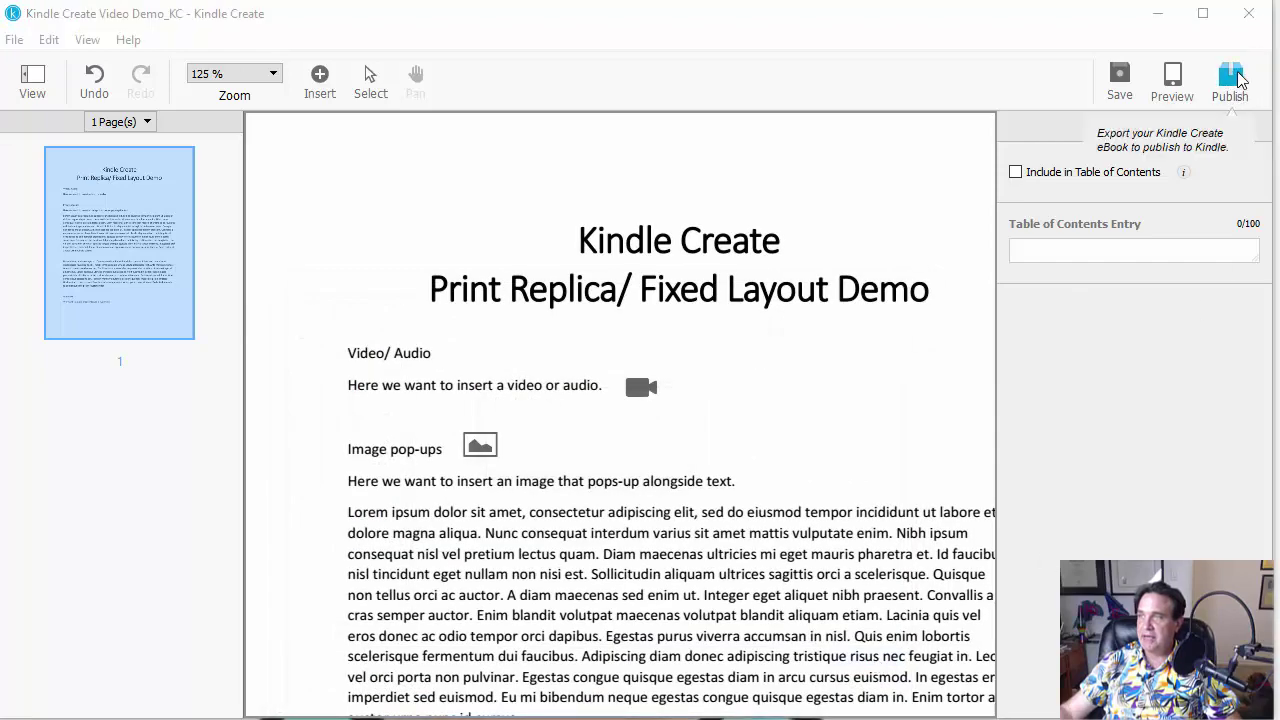
left_click(1234, 78)
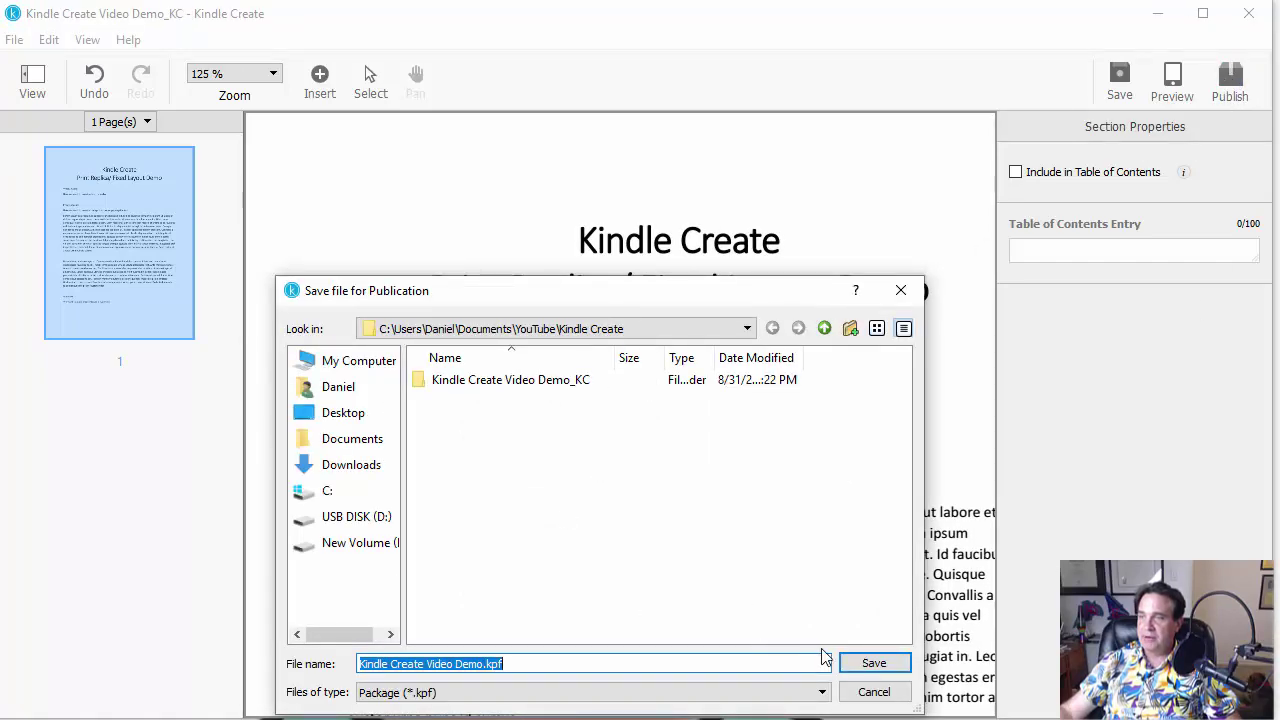
left_click(875, 662)
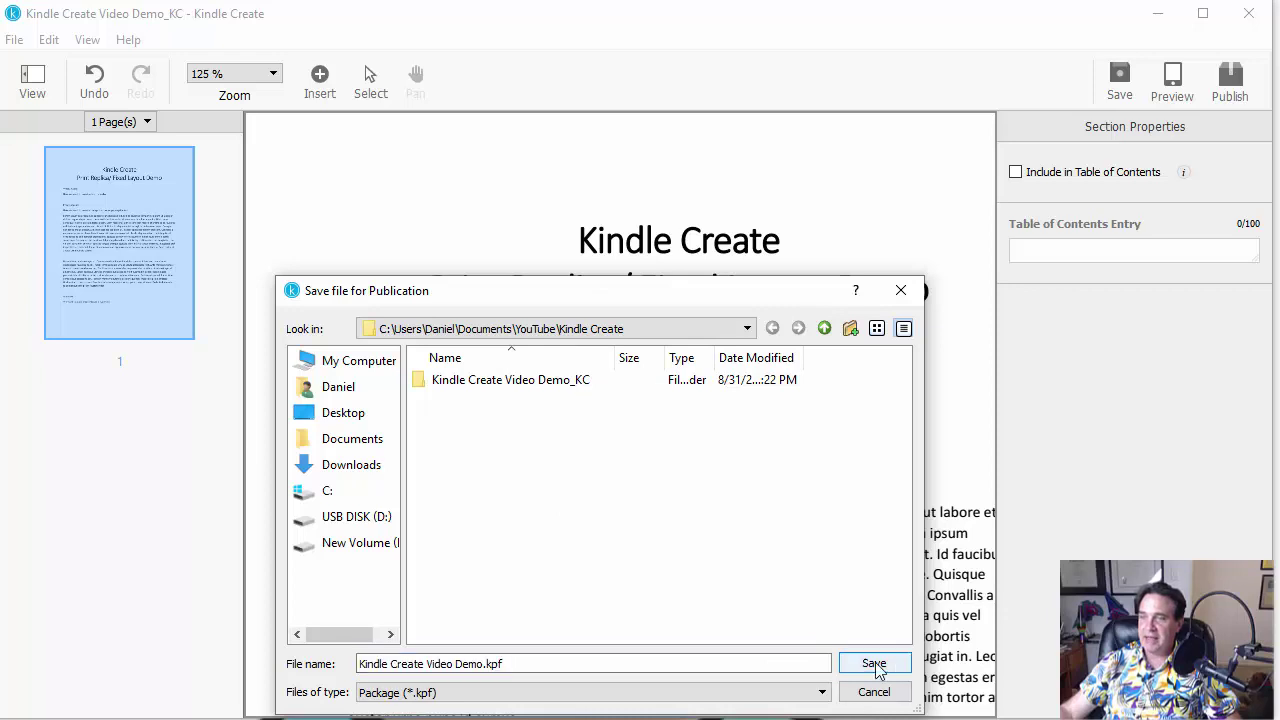